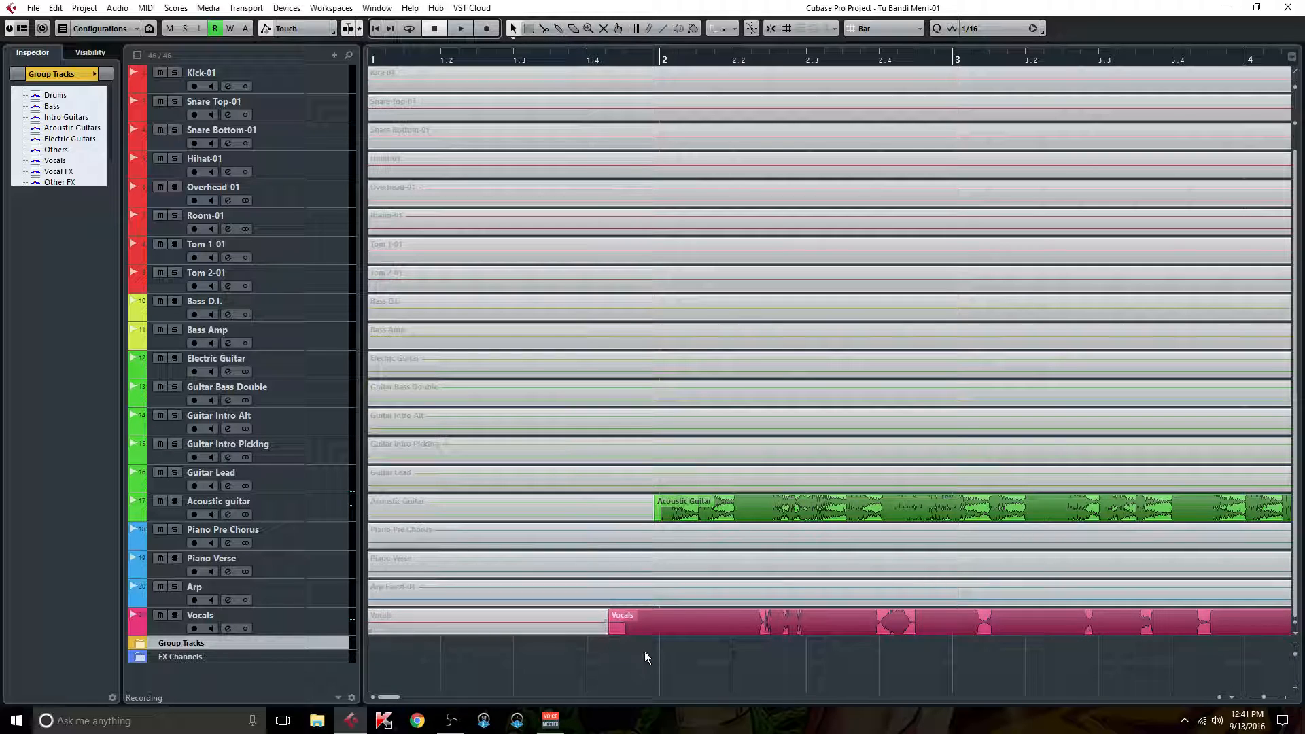
Examine the inserts and sends in the Vocals track's channel settings.
{"action": "left_click", "coordinate": [228, 628]}
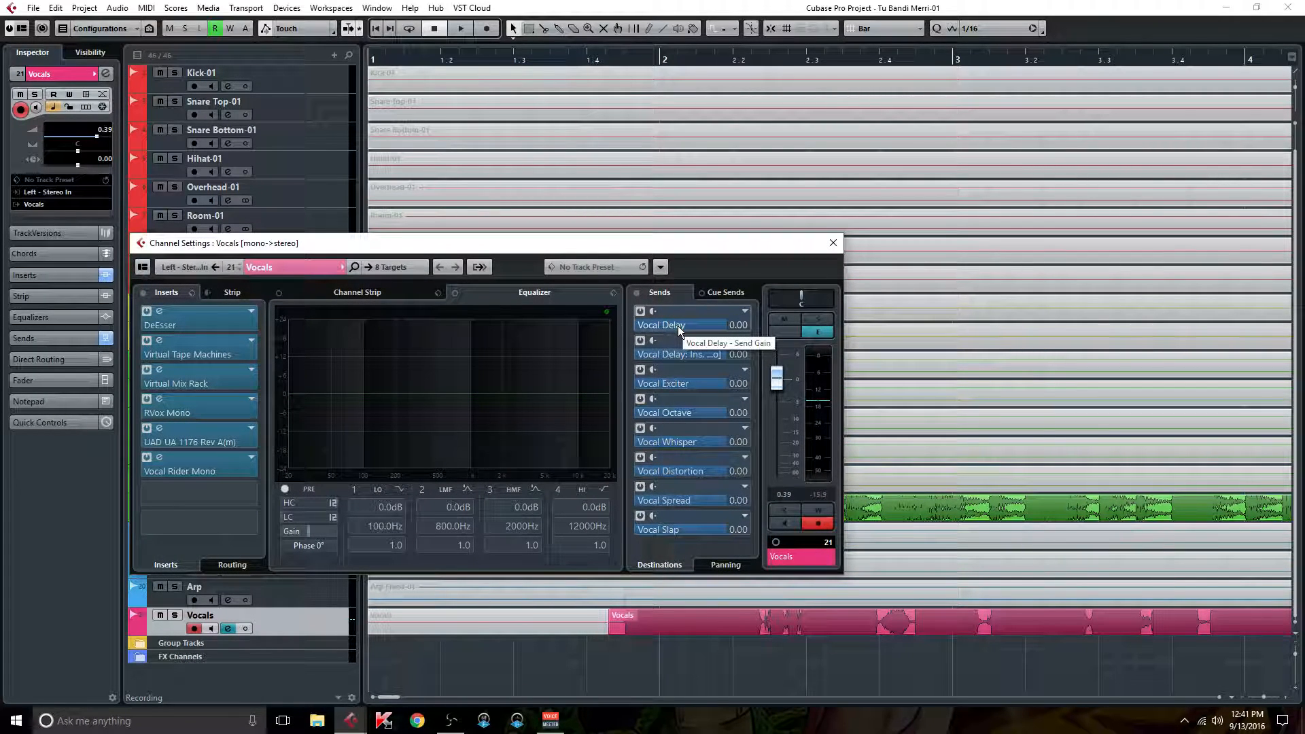
{"action": "left_click", "coordinate": [830, 242]}
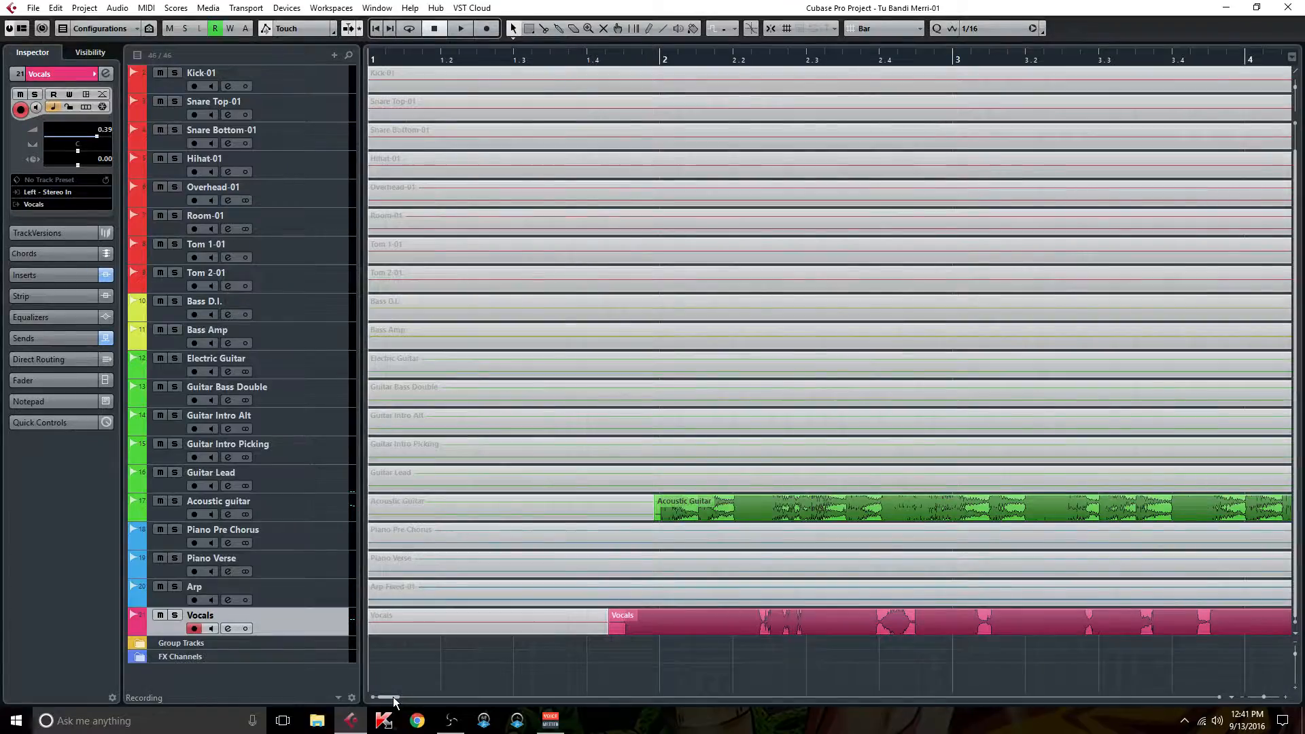
Open the MixConsole and examine the Bass Rider Mono insert on the Bass group channel.
{"action": "key", "text": "F3"}
{"action": "left_click_drag", "start_coordinate": [692, 698], "coordinate": [878, 703]}
{"action": "left_click_drag", "start_coordinate": [798, 696], "coordinate": [659, 695]}
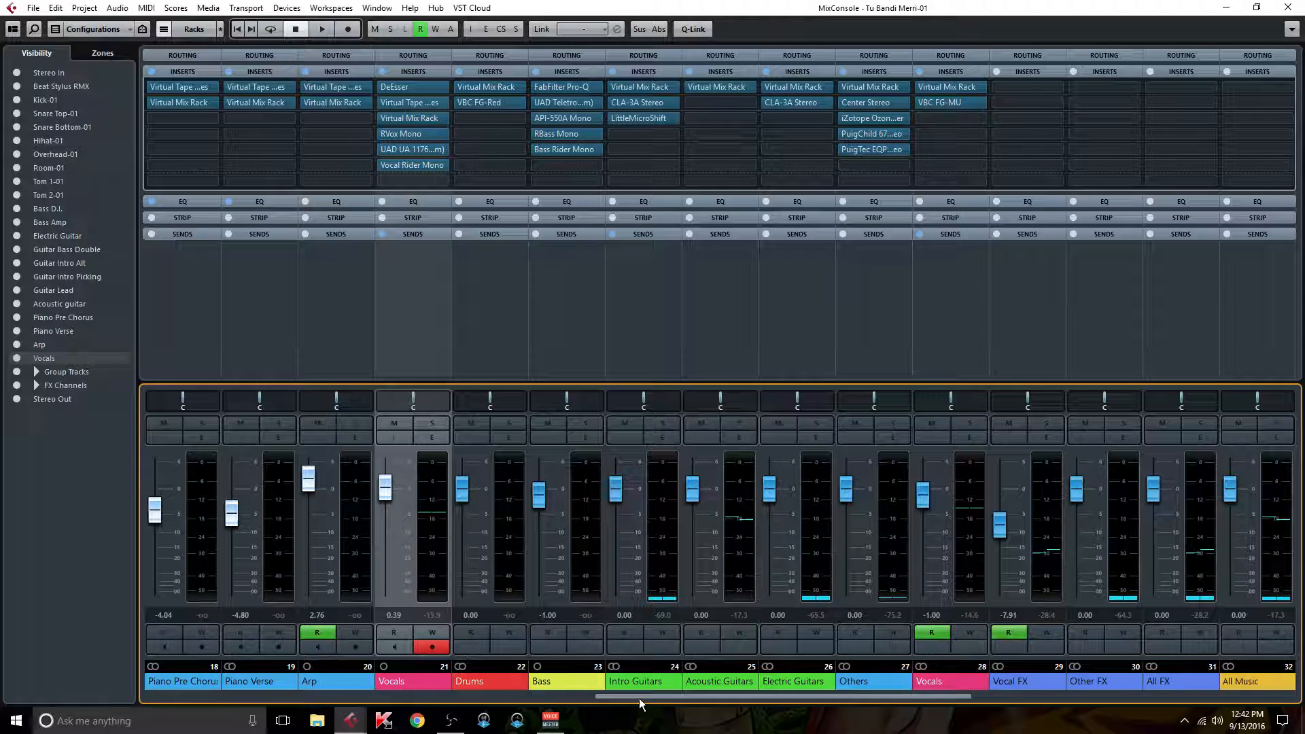
{"action": "mouse_move", "coordinate": [636, 695]}
{"action": "left_mouse_down"}
{"action": "mouse_move", "coordinate": [346, 702]}
{"action": "mouse_move", "coordinate": [620, 703]}
{"action": "left_mouse_up"}
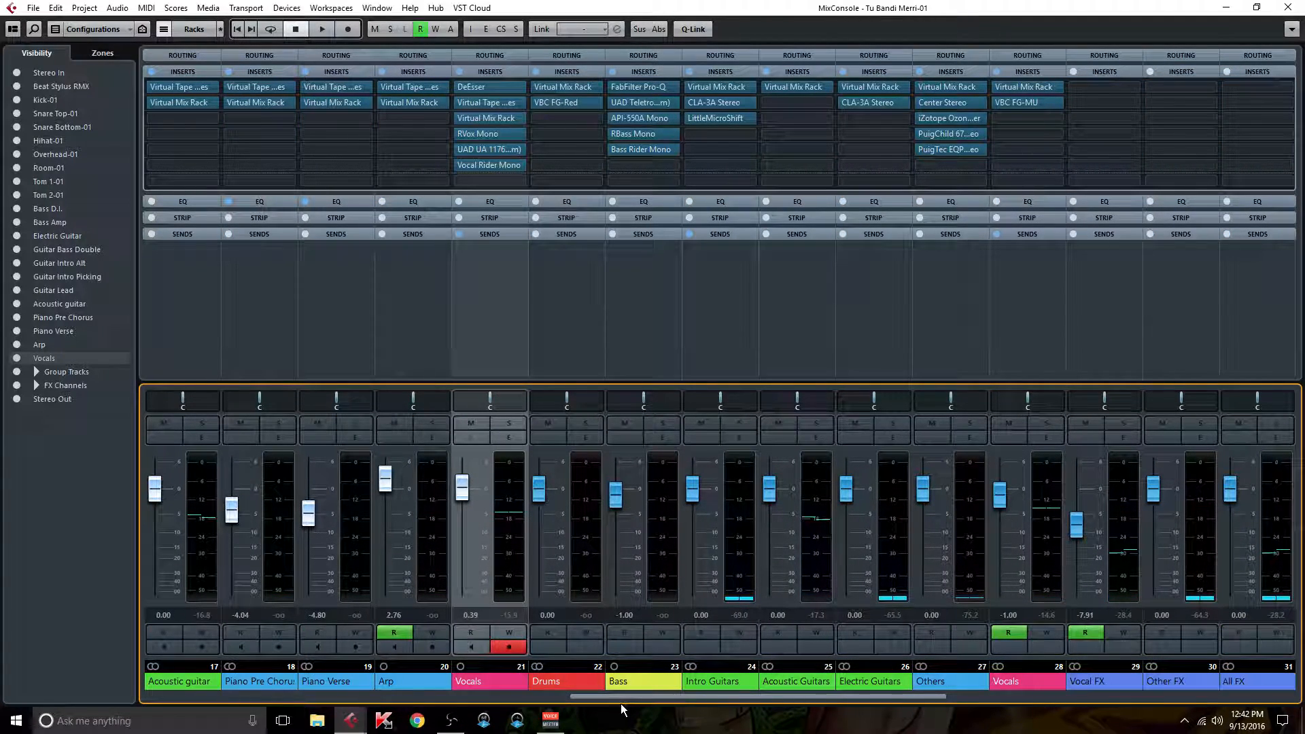
{"action": "left_click", "coordinate": [644, 151]}
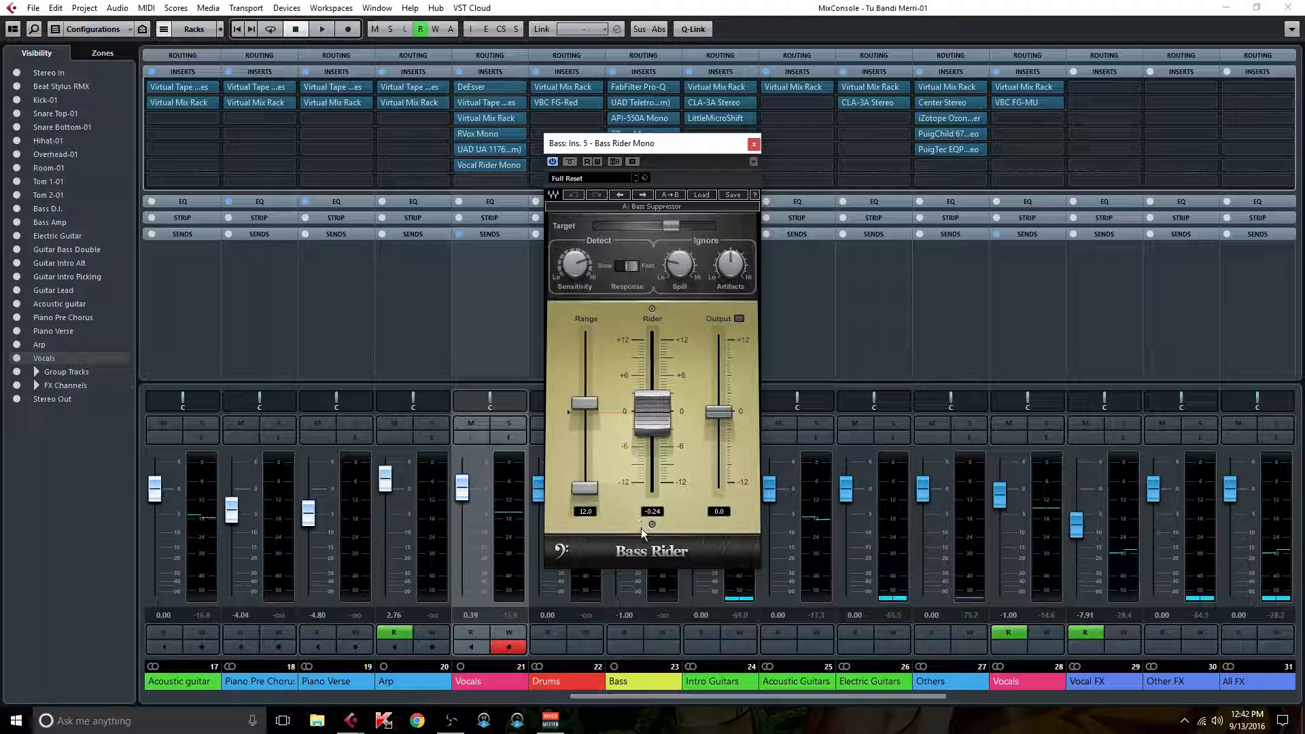
{"action": "left_click", "coordinate": [754, 144]}
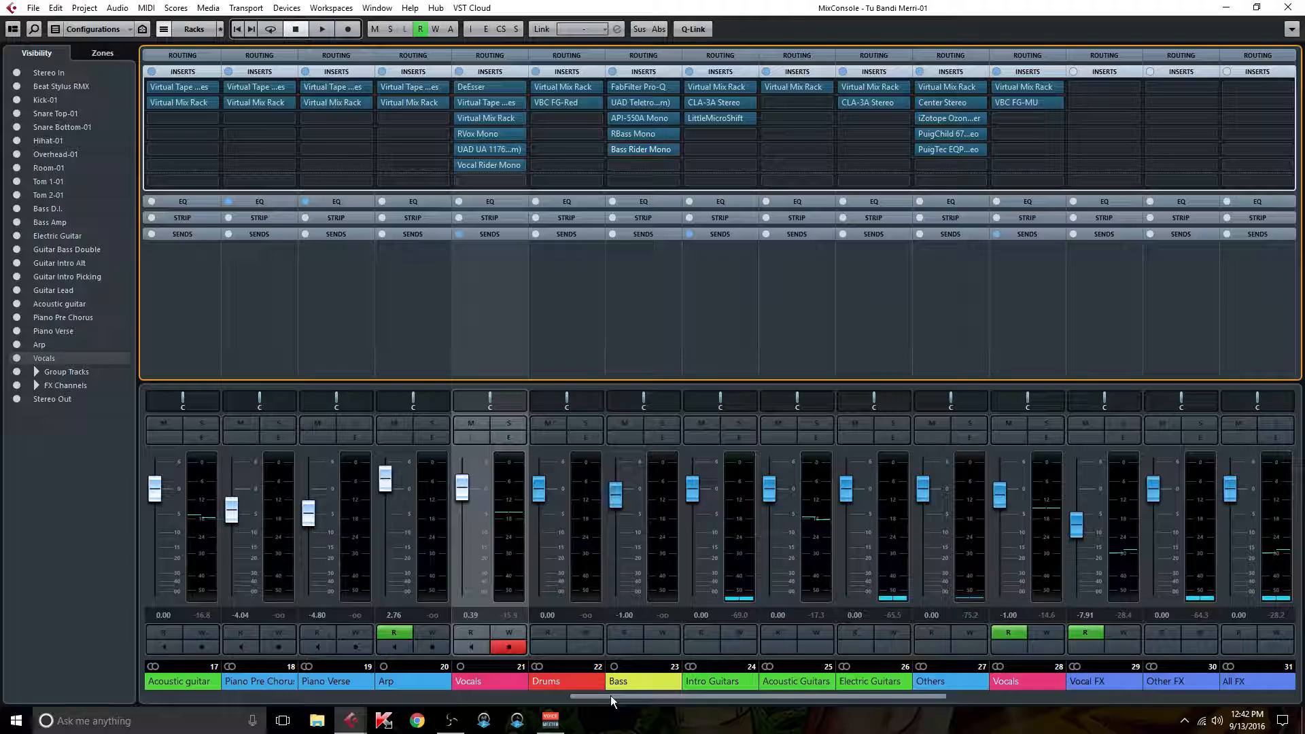
Play the song and examine the automated fader moves on the guitar, Vocals group, Vocal FX and Premaster channels.
{"action": "key", "text": "space"}
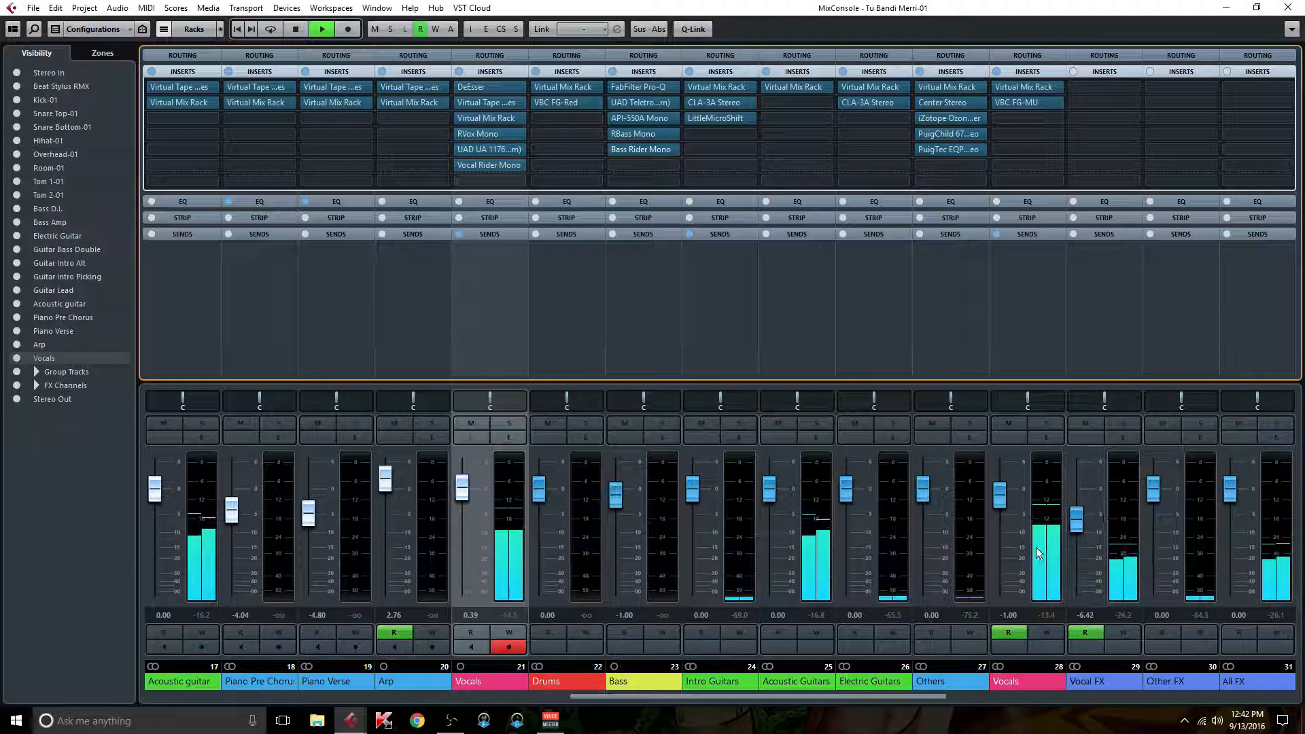
{"action": "left_click_drag", "start_coordinate": [815, 696], "coordinate": [871, 696]}
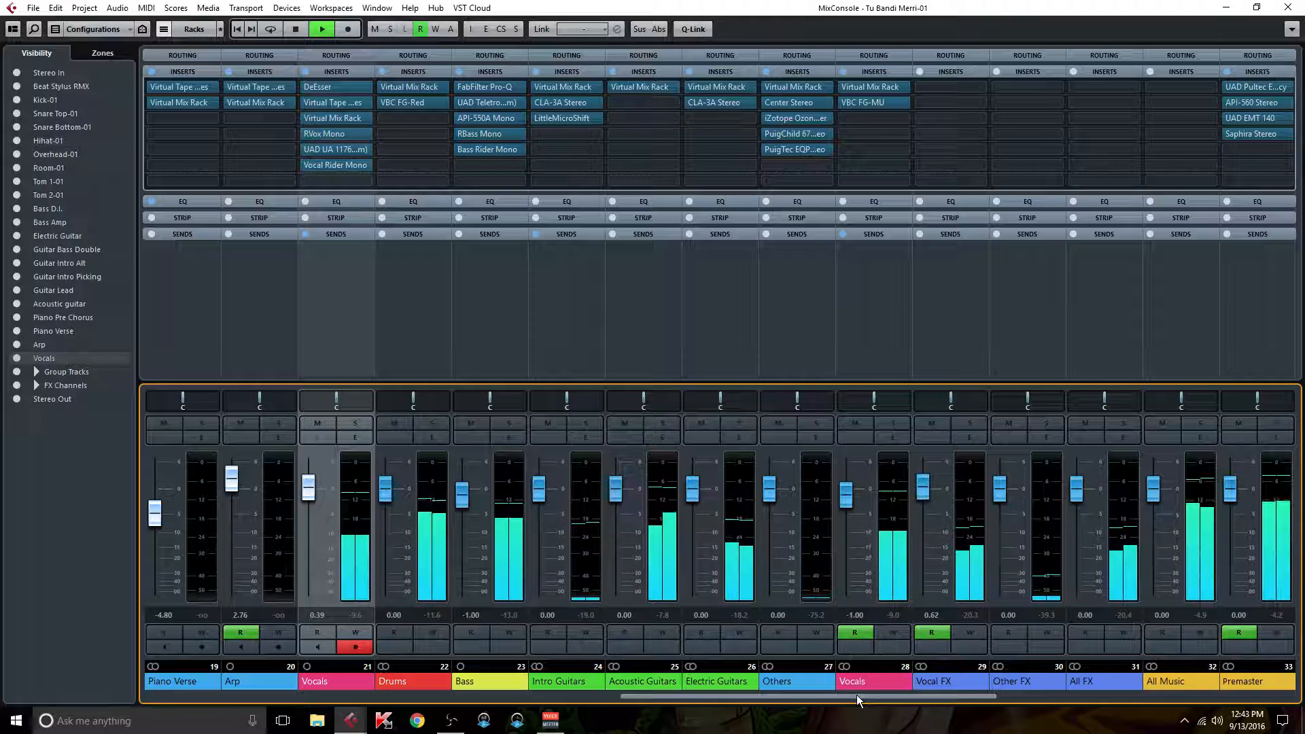
{"action": "left_click_drag", "start_coordinate": [834, 695], "coordinate": [749, 695]}
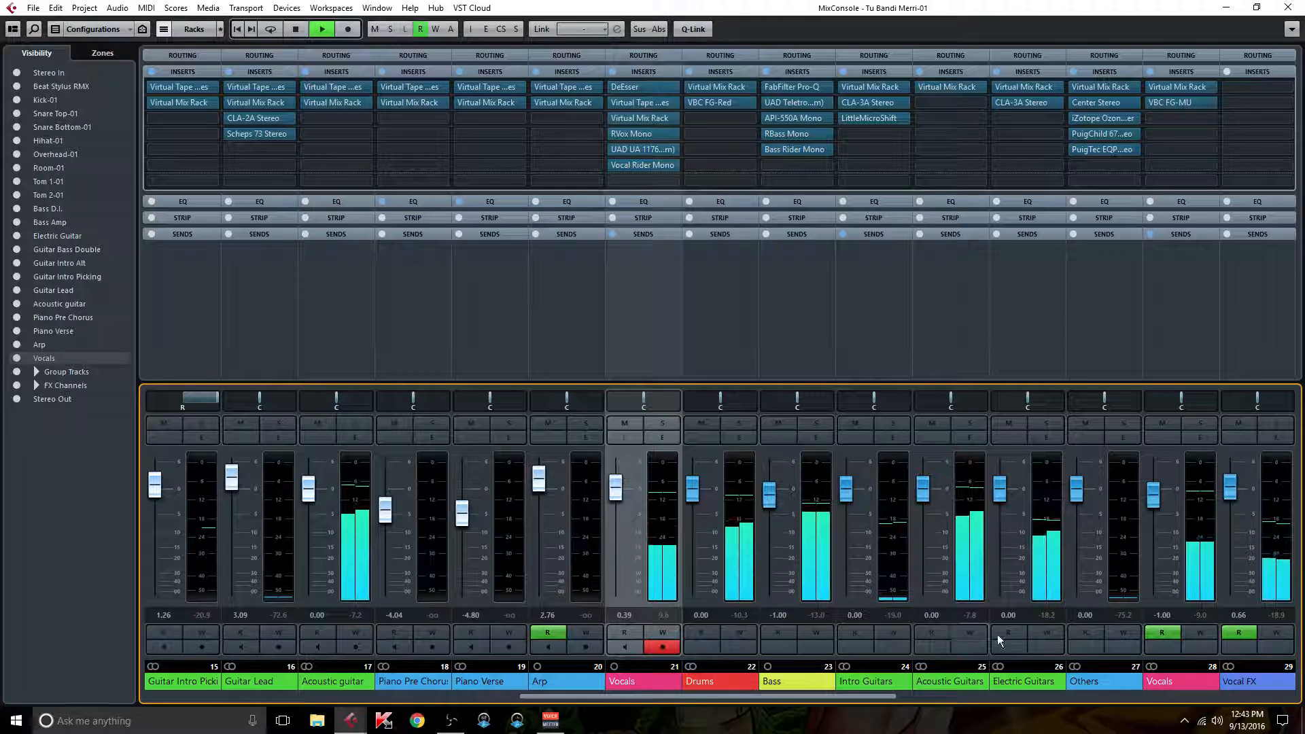
{"action": "left_click_drag", "start_coordinate": [858, 695], "coordinate": [957, 689]}
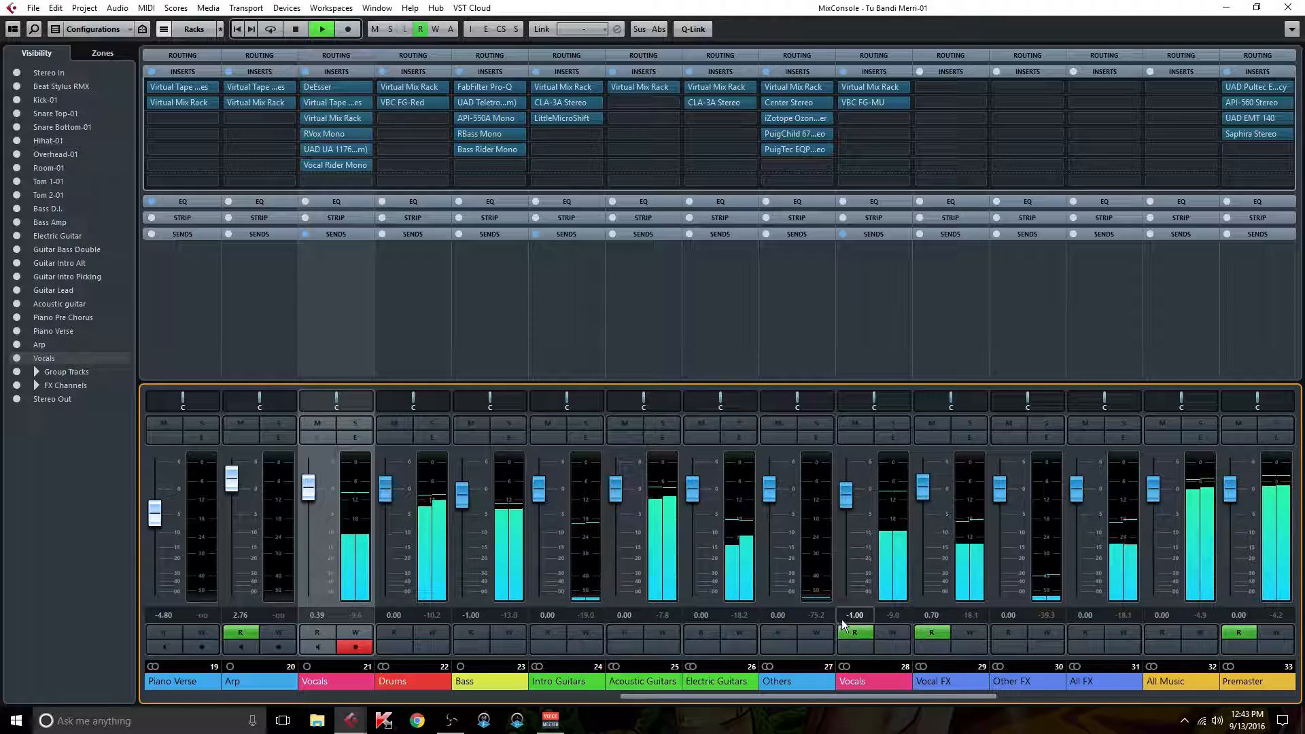
{"action": "left_click_drag", "start_coordinate": [726, 696], "coordinate": [466, 708]}
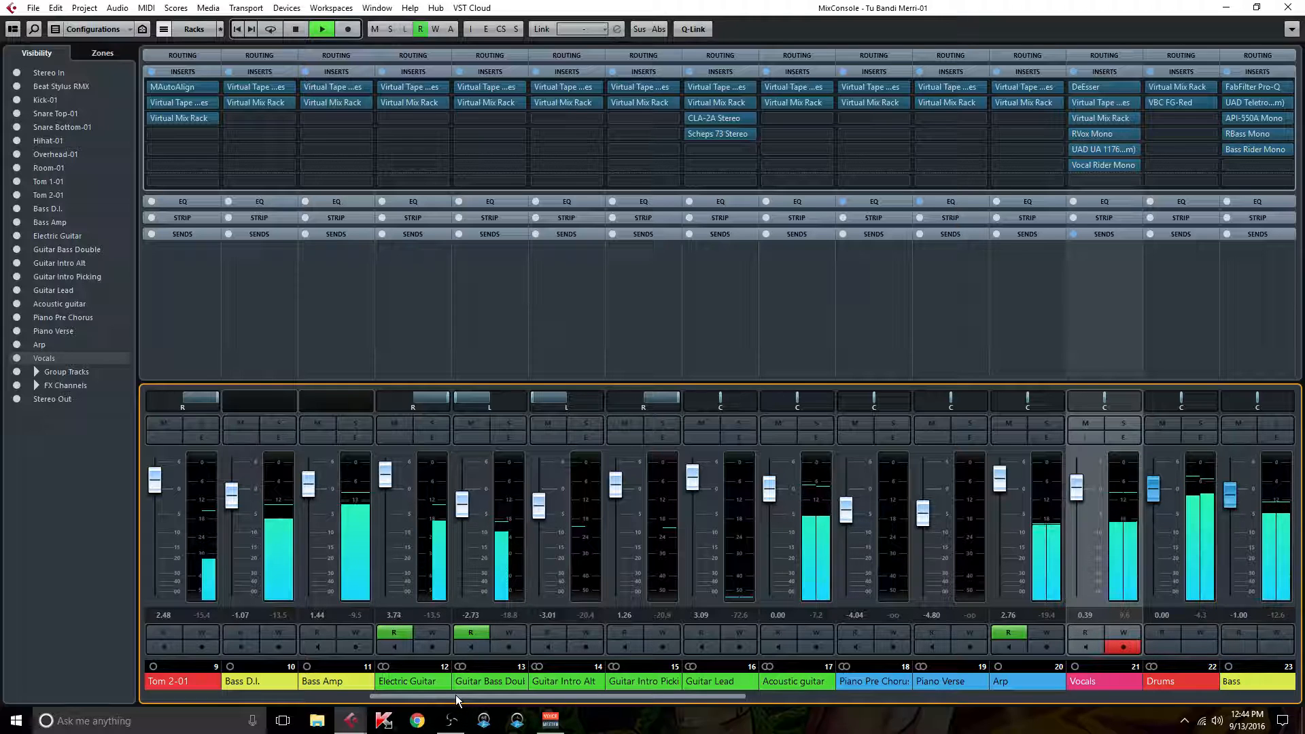
{"action": "left_click_drag", "start_coordinate": [455, 694], "coordinate": [580, 697]}
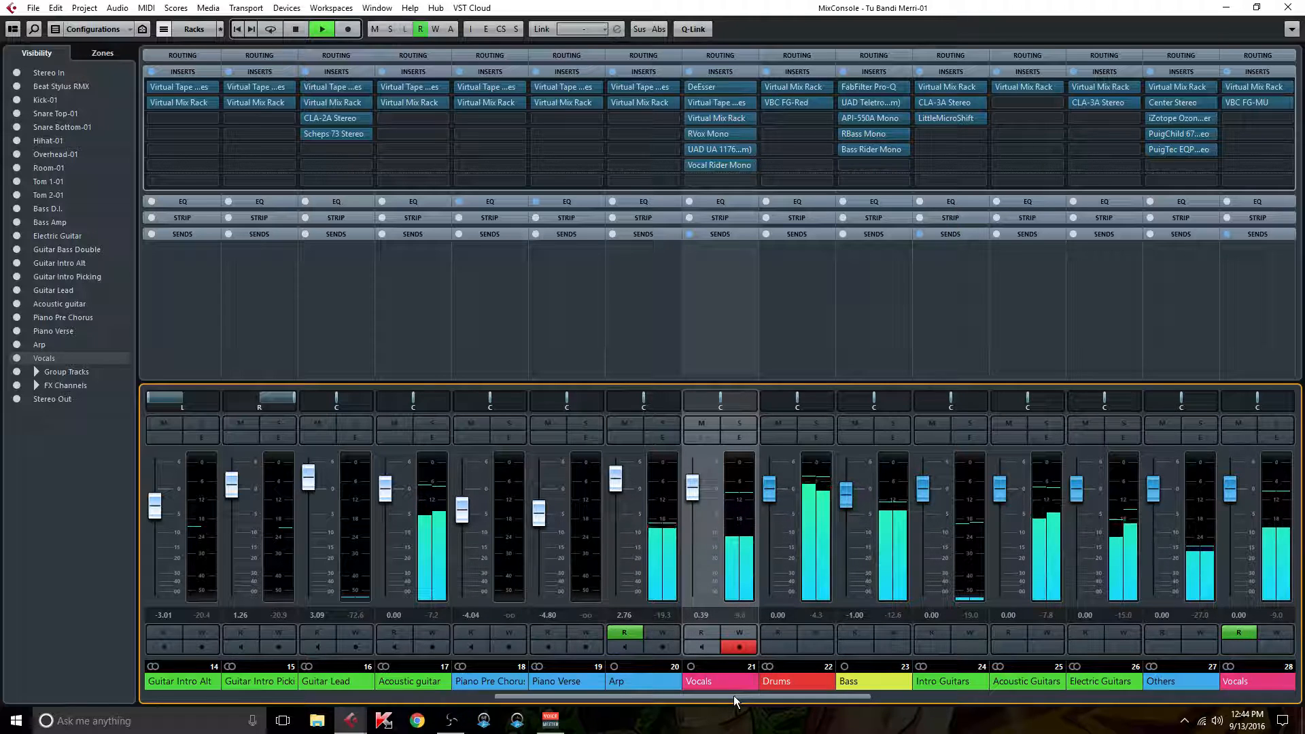
{"action": "left_click_drag", "start_coordinate": [792, 695], "coordinate": [874, 700]}
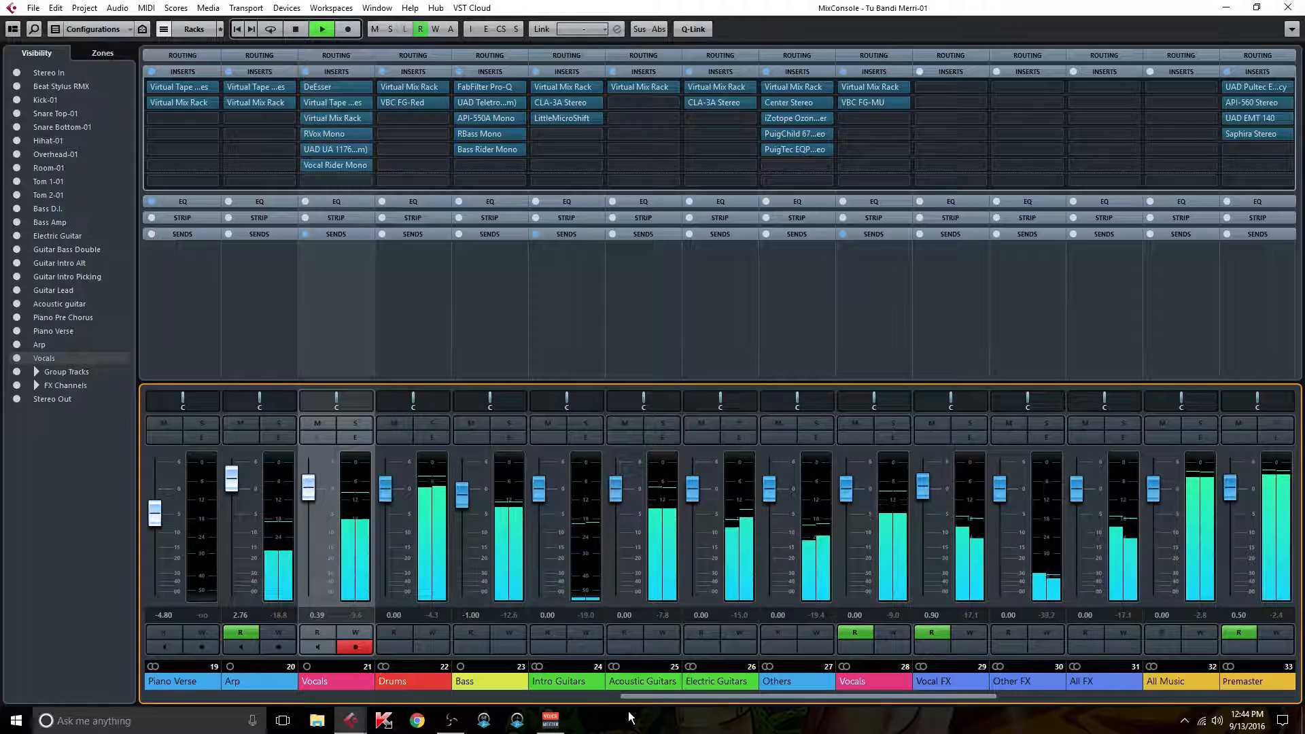
{"action": "left_click_drag", "start_coordinate": [633, 695], "coordinate": [392, 694]}
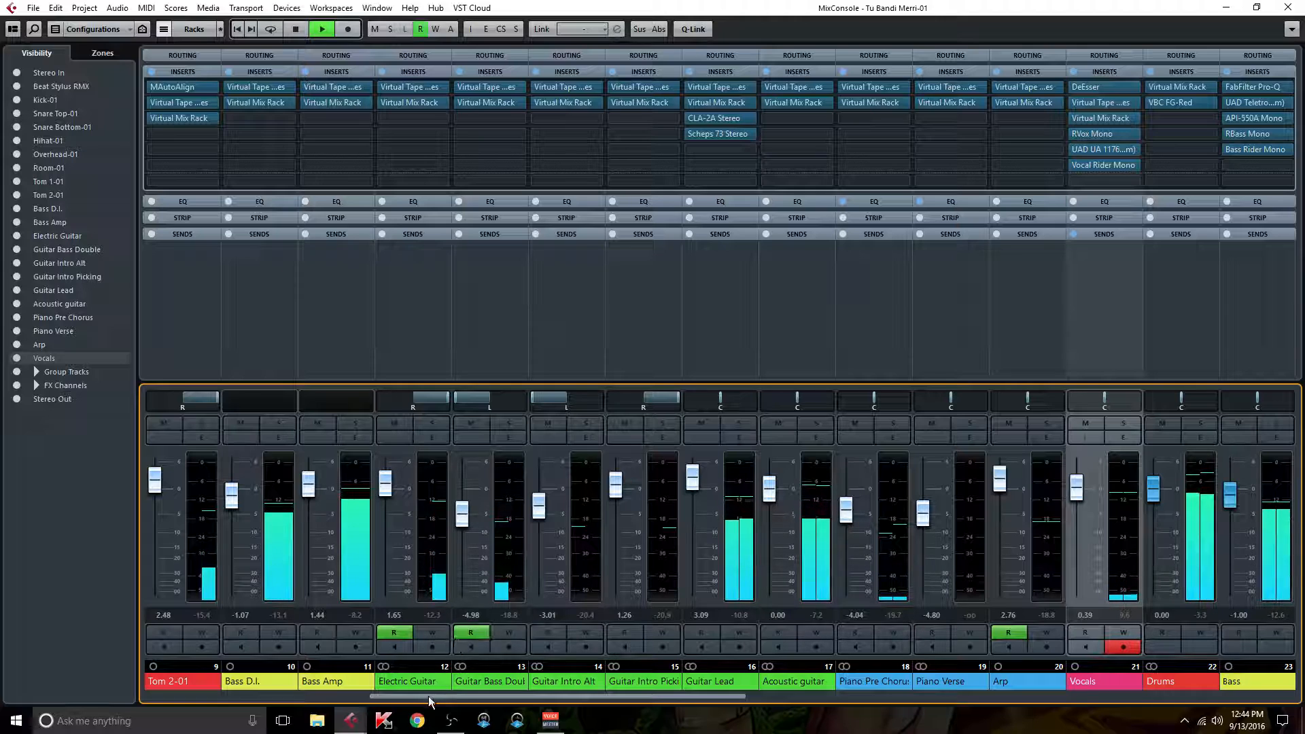
{"action": "left_click_drag", "start_coordinate": [419, 696], "coordinate": [644, 700]}
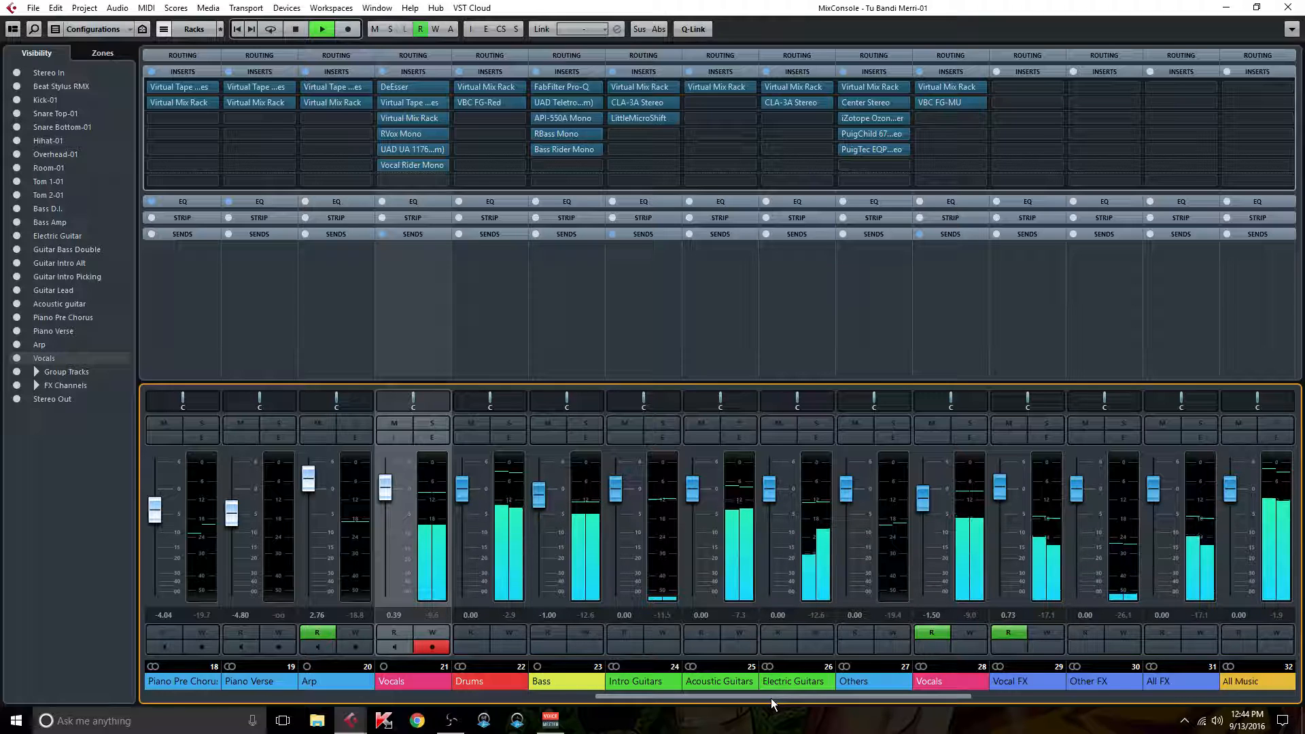
Examine the Room-01, guitar and Premaster fader automation during playback, ending by stopping the song.
{"action": "left_click_drag", "start_coordinate": [750, 699], "coordinate": [484, 692]}
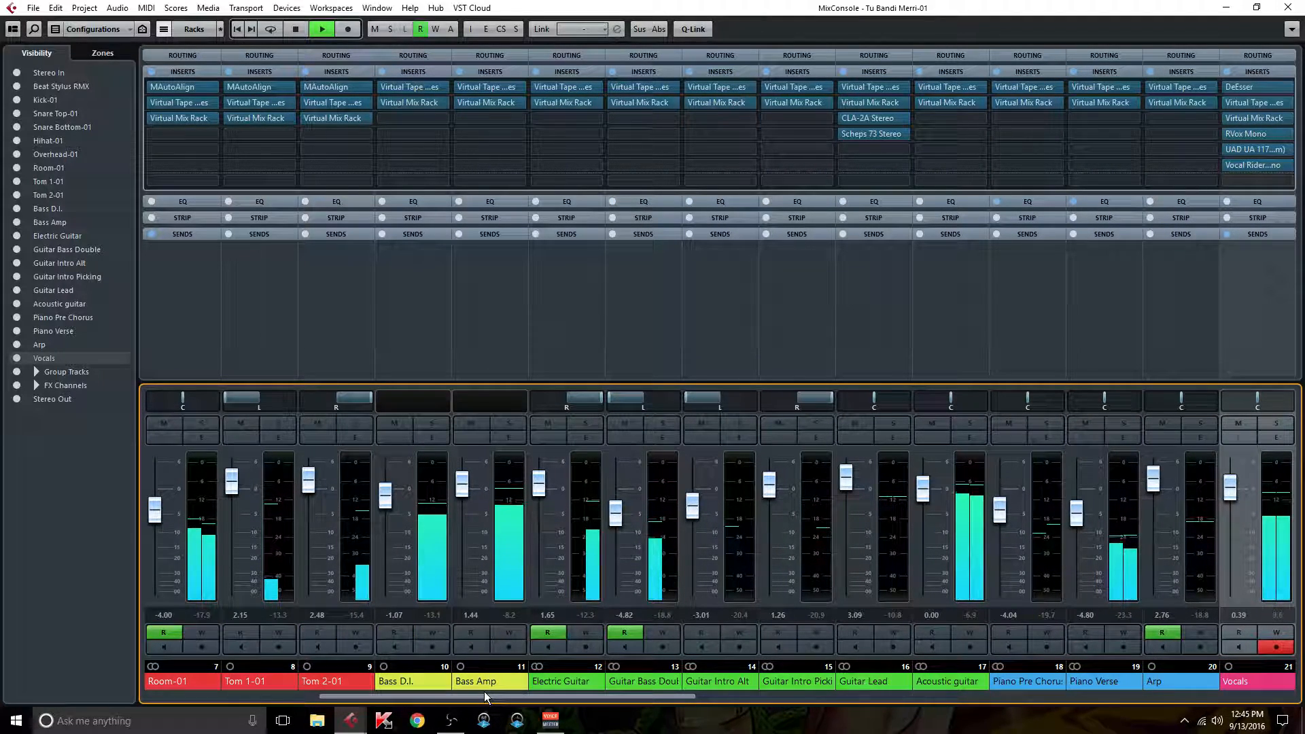
{"action": "left_click_drag", "start_coordinate": [461, 695], "coordinate": [459, 694]}
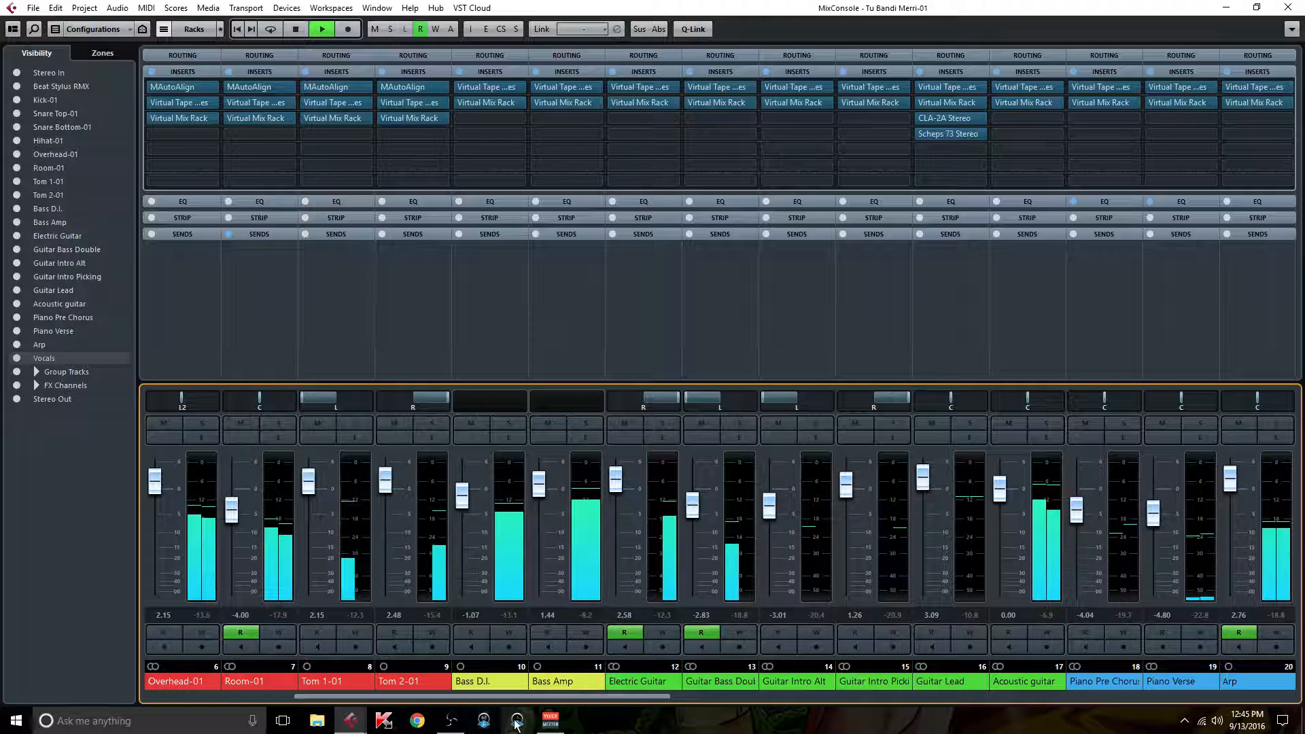
{"action": "left_click_drag", "start_coordinate": [452, 695], "coordinate": [401, 699]}
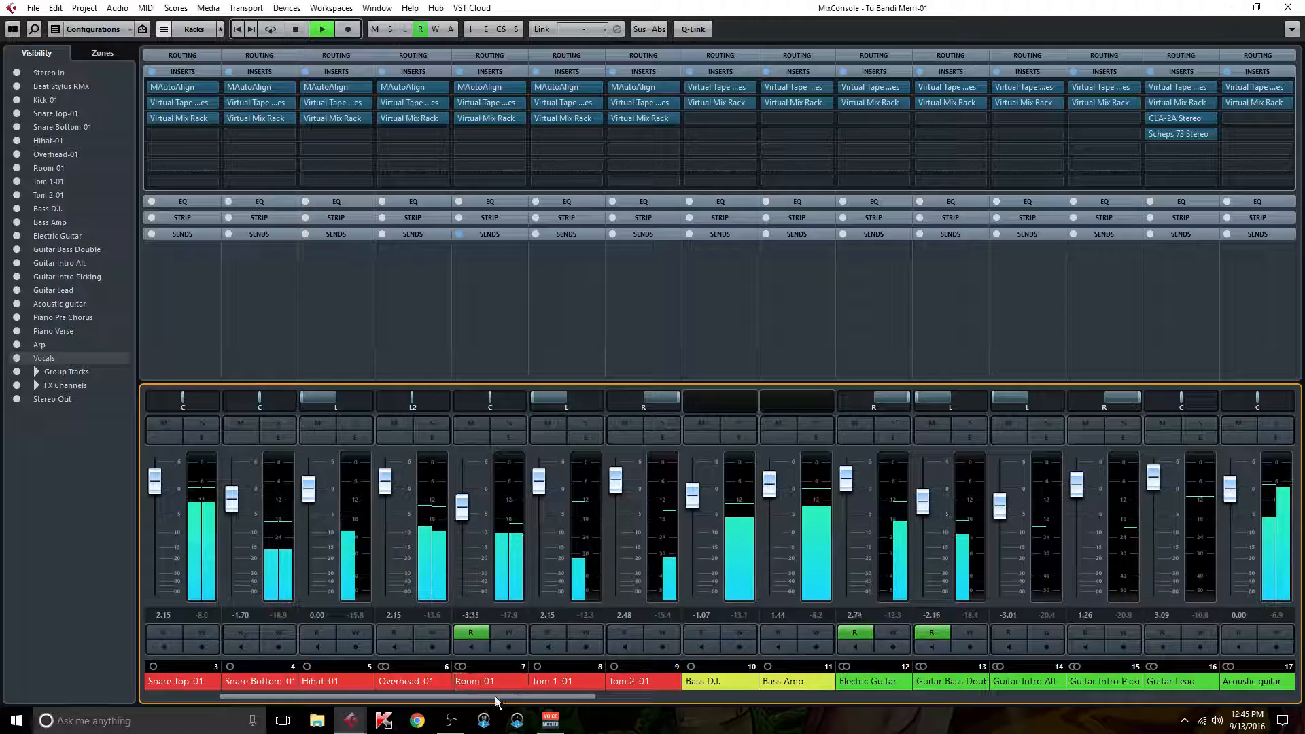
{"action": "left_click_drag", "start_coordinate": [508, 696], "coordinate": [997, 697]}
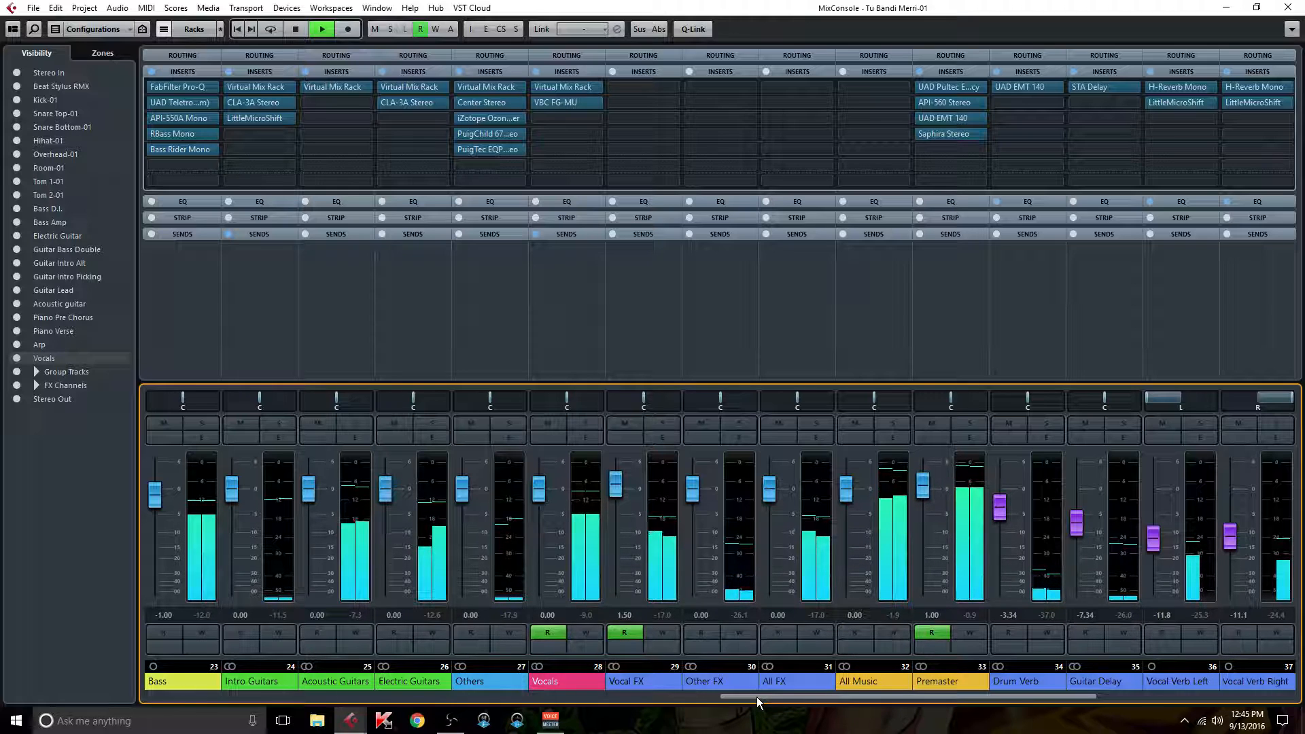
{"action": "mouse_move", "coordinate": [756, 696]}
{"action": "left_mouse_down"}
{"action": "mouse_move", "coordinate": [623, 700]}
{"action": "mouse_move", "coordinate": [739, 706]}
{"action": "left_mouse_up"}
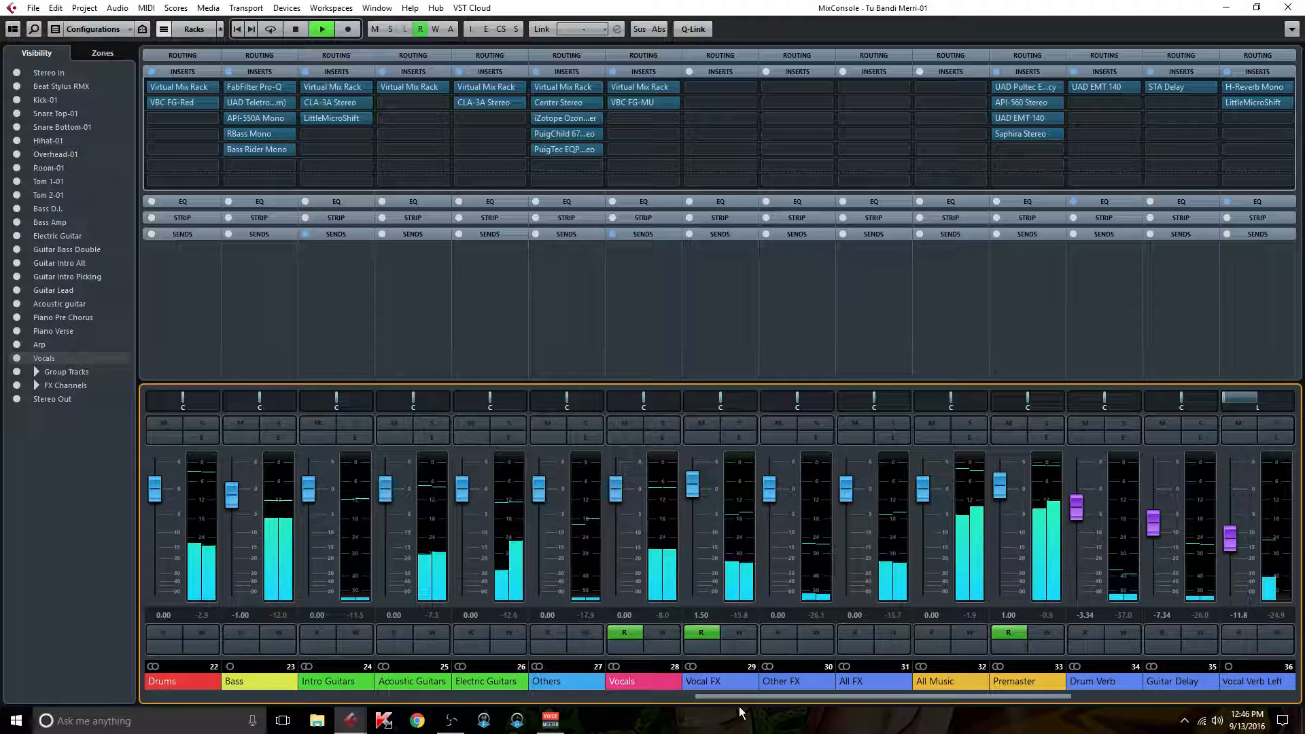
{"action": "key", "text": "space"}
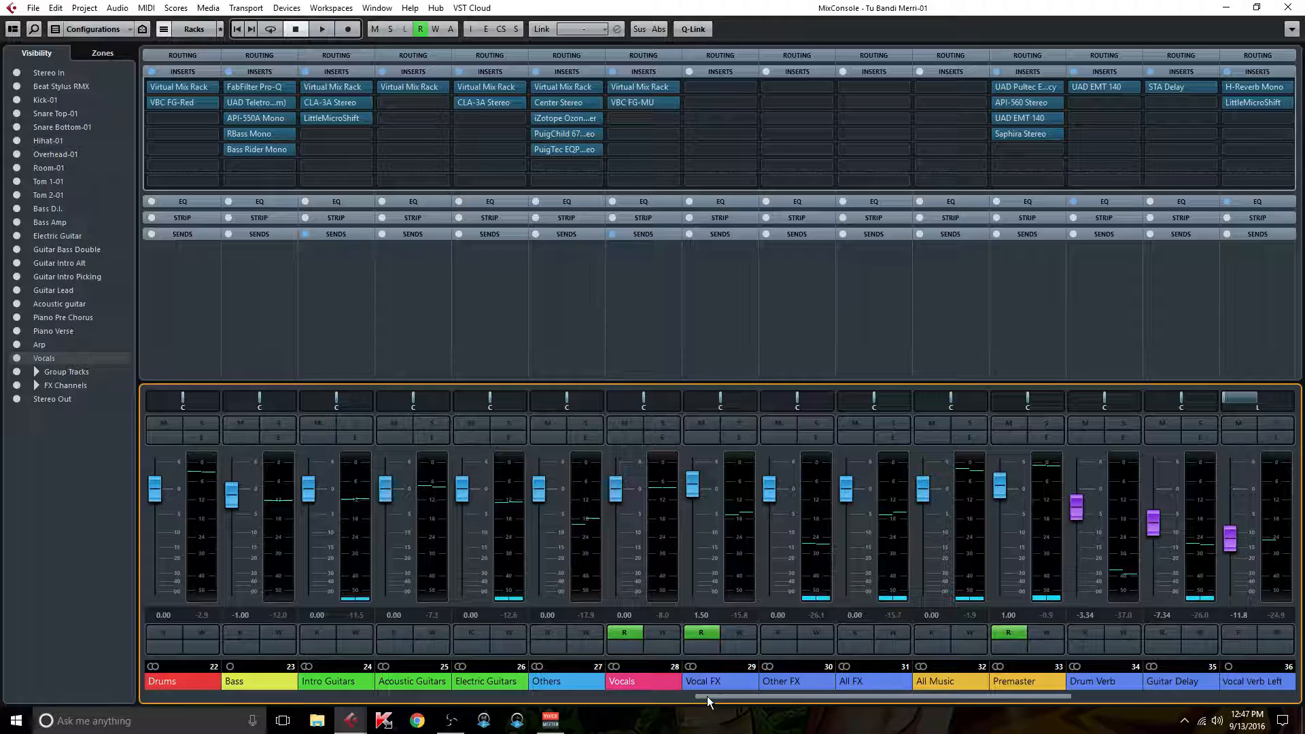
Compare the stopped group and effects channel faders and examine the Bass group's Bass Rider Mono controls again.
{"action": "left_click_drag", "start_coordinate": [707, 696], "coordinate": [752, 695]}
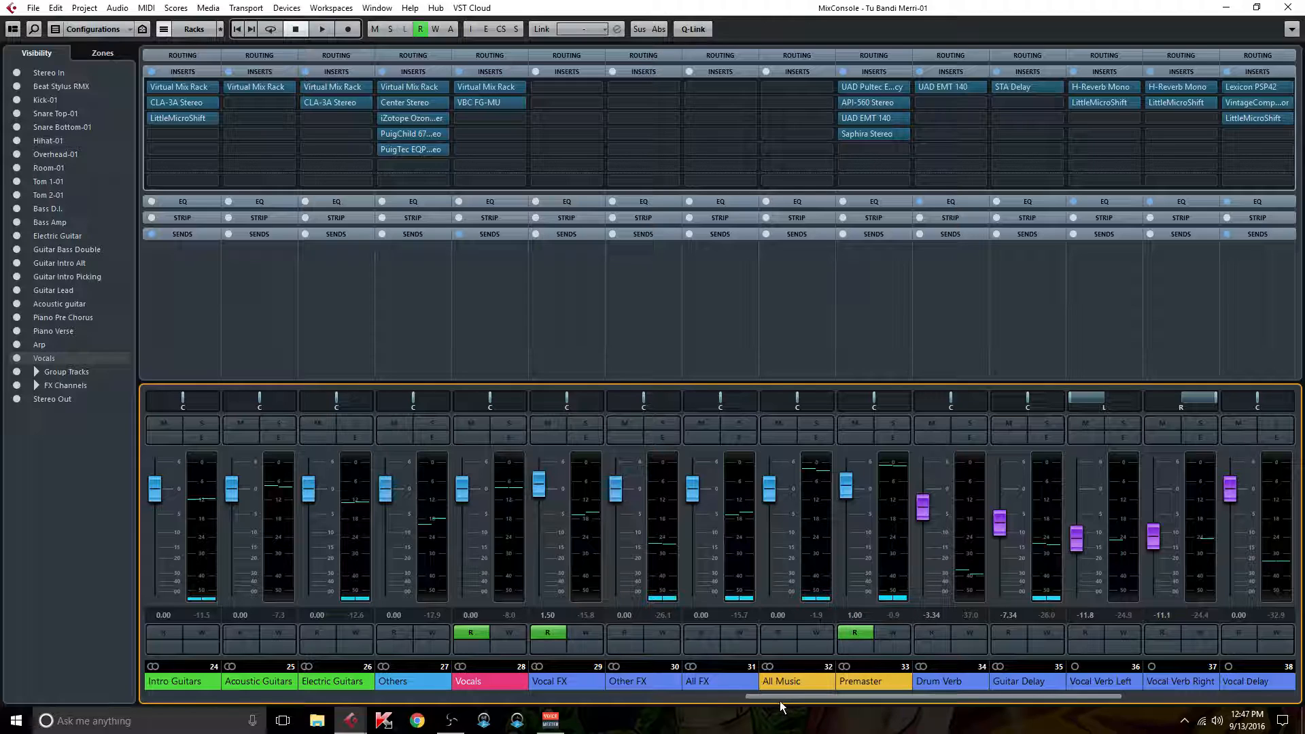
{"action": "left_click_drag", "start_coordinate": [778, 697], "coordinate": [637, 718]}
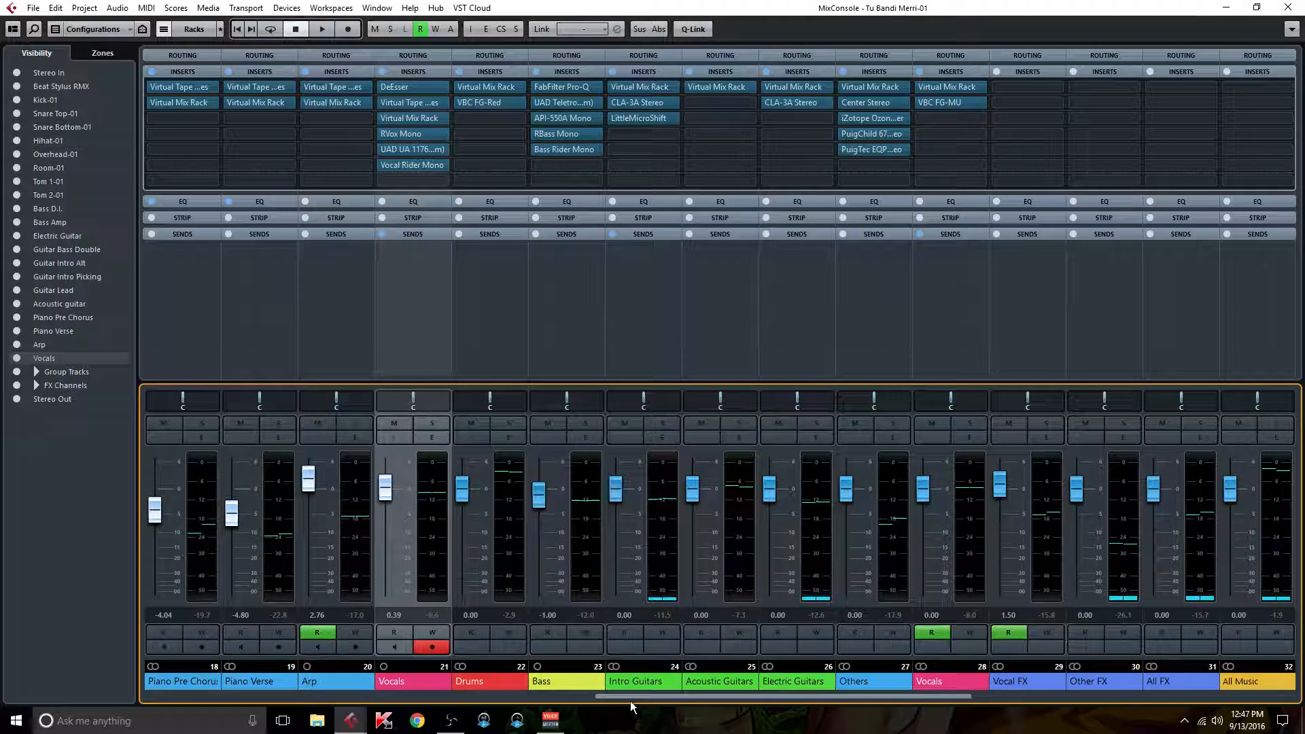
{"action": "double_click", "coordinate": [569, 149]}
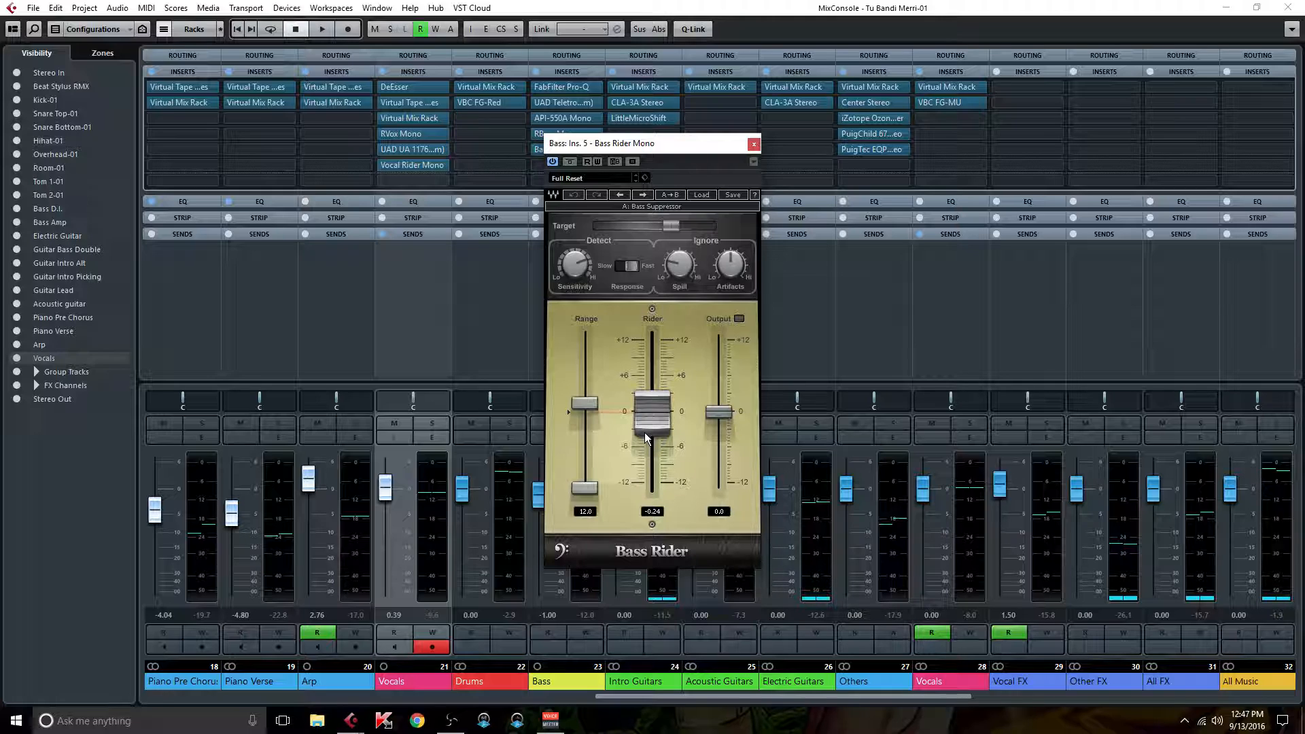
{"action": "left_click", "coordinate": [753, 145]}
Examine the stopped fader positions of the vocal, guitar, bass and drum tracks, including the automated Room-01 channel.
{"action": "left_click_drag", "start_coordinate": [613, 696], "coordinate": [539, 695]}
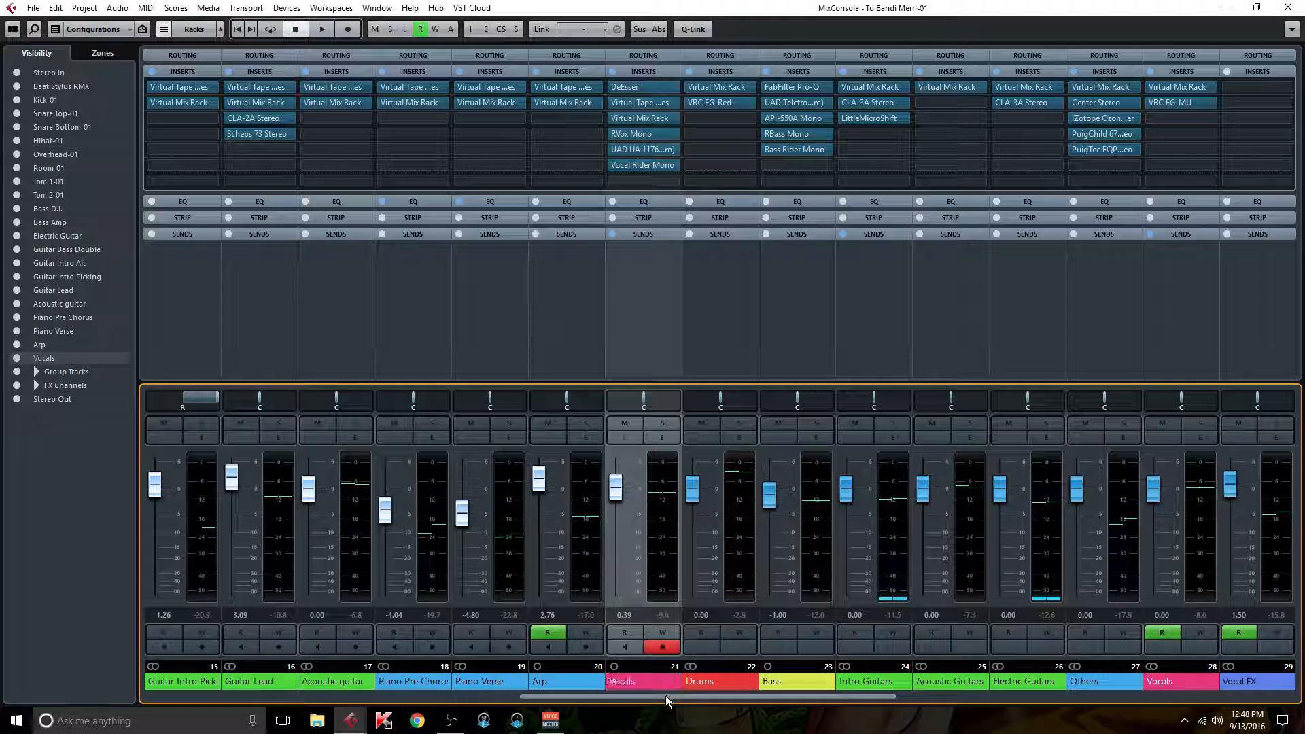
{"action": "left_click_drag", "start_coordinate": [590, 696], "coordinate": [450, 695]}
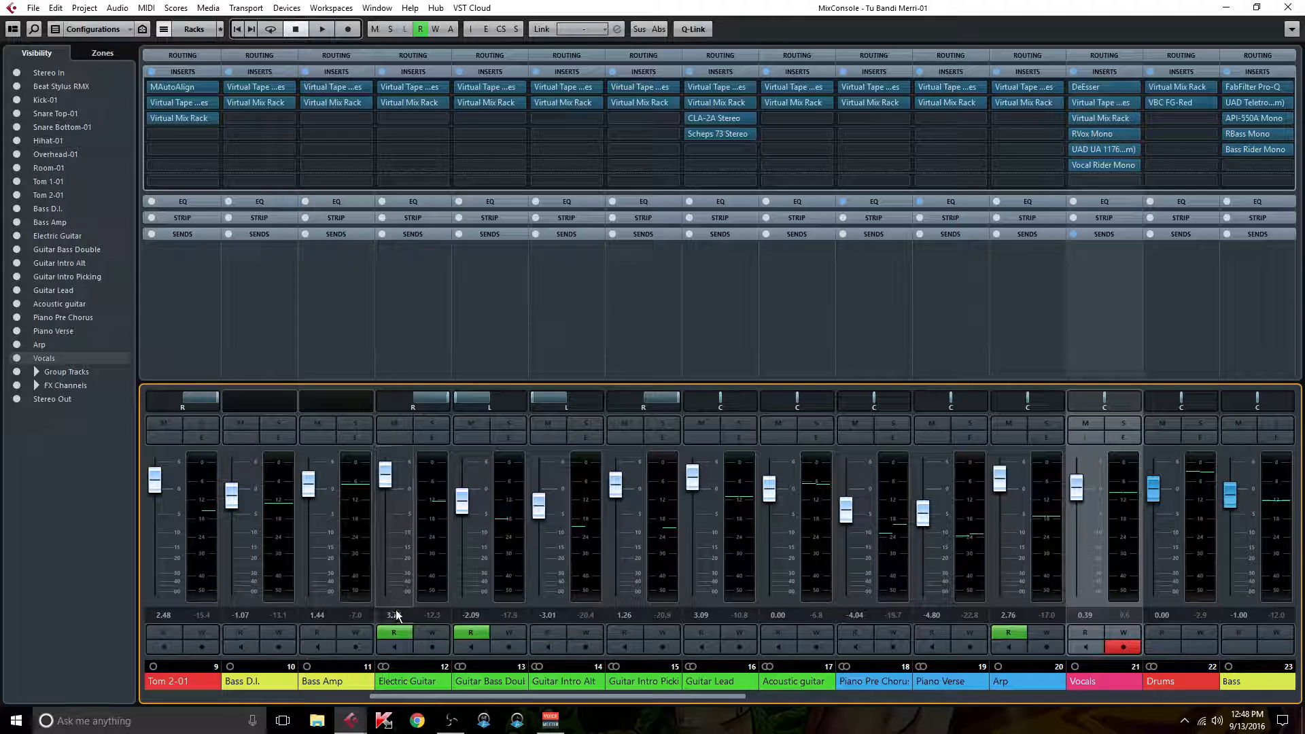
{"action": "left_click_drag", "start_coordinate": [496, 696], "coordinate": [352, 692]}
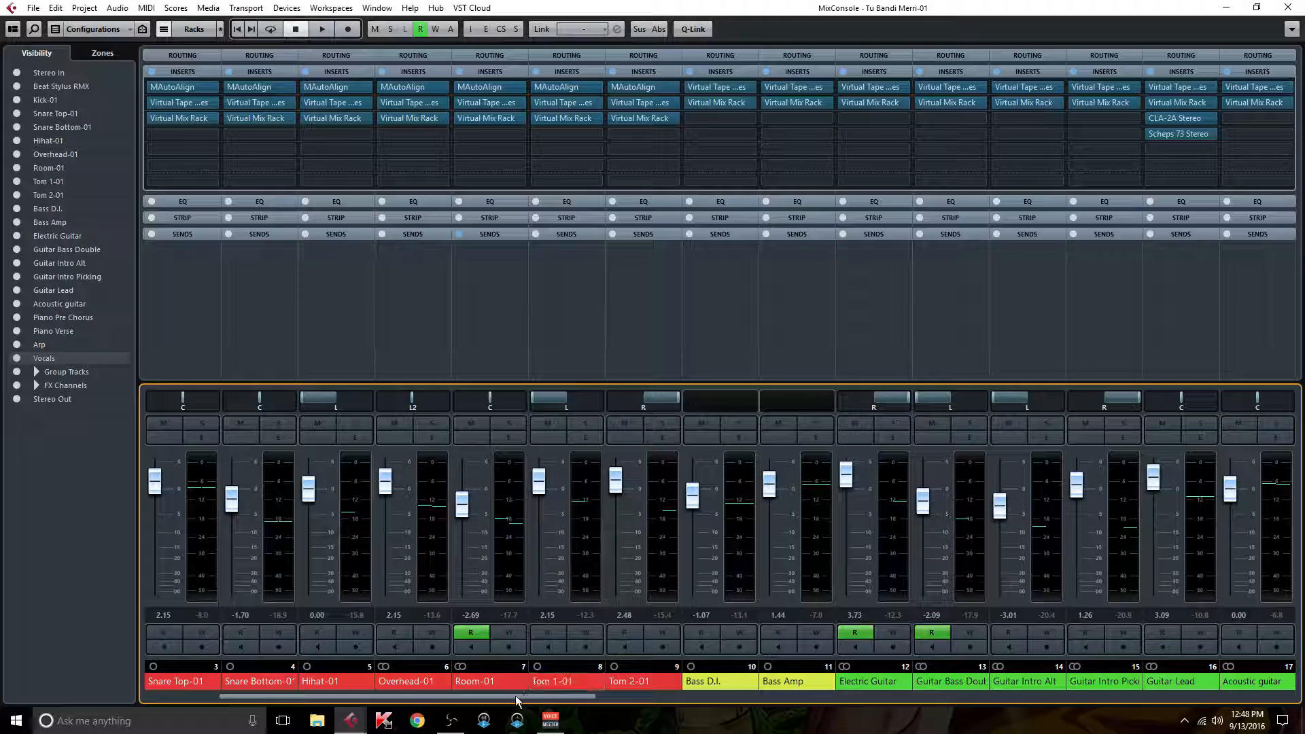
Find the Slate Digital FG-X plugin by searching for "fg" and load it into the Stereo Out's sixth insert slot.
{"action": "left_click_drag", "start_coordinate": [508, 702], "coordinate": [1269, 698]}
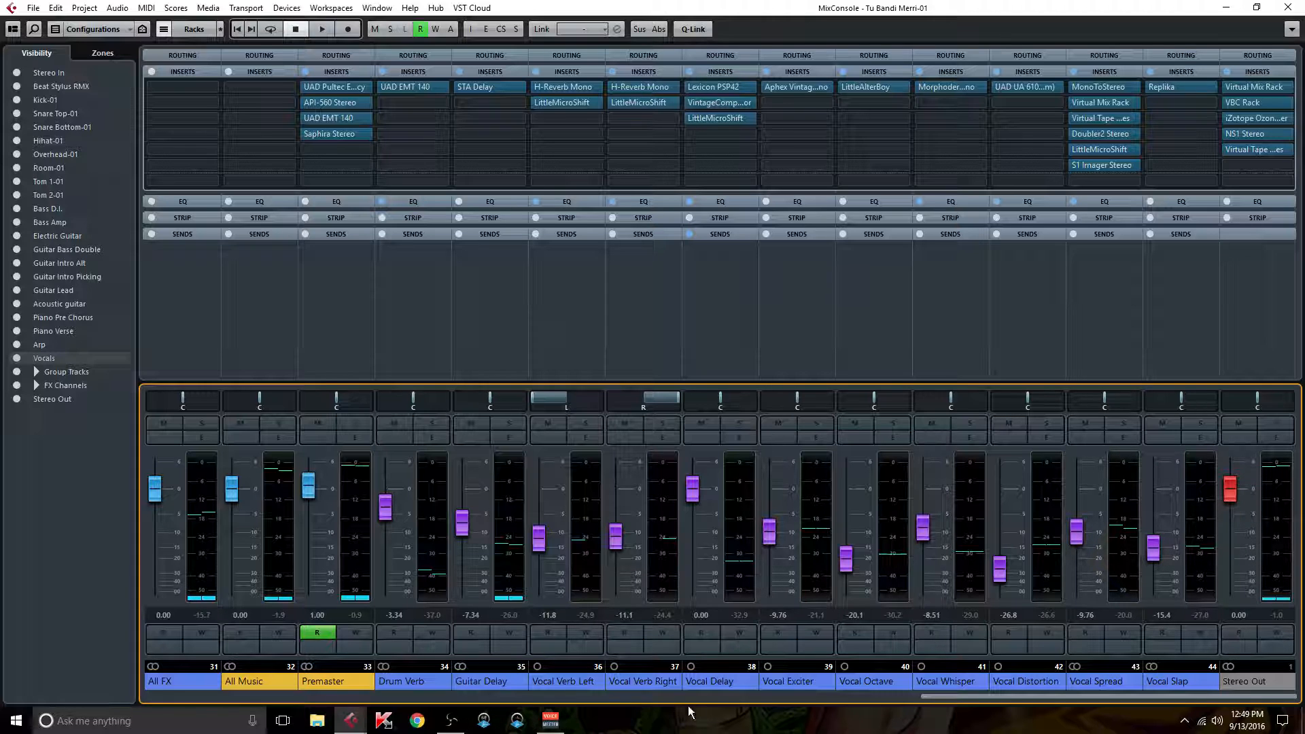
{"action": "left_click_drag", "start_coordinate": [931, 696], "coordinate": [997, 707]}
{"action": "left_click", "coordinate": [1286, 169]}
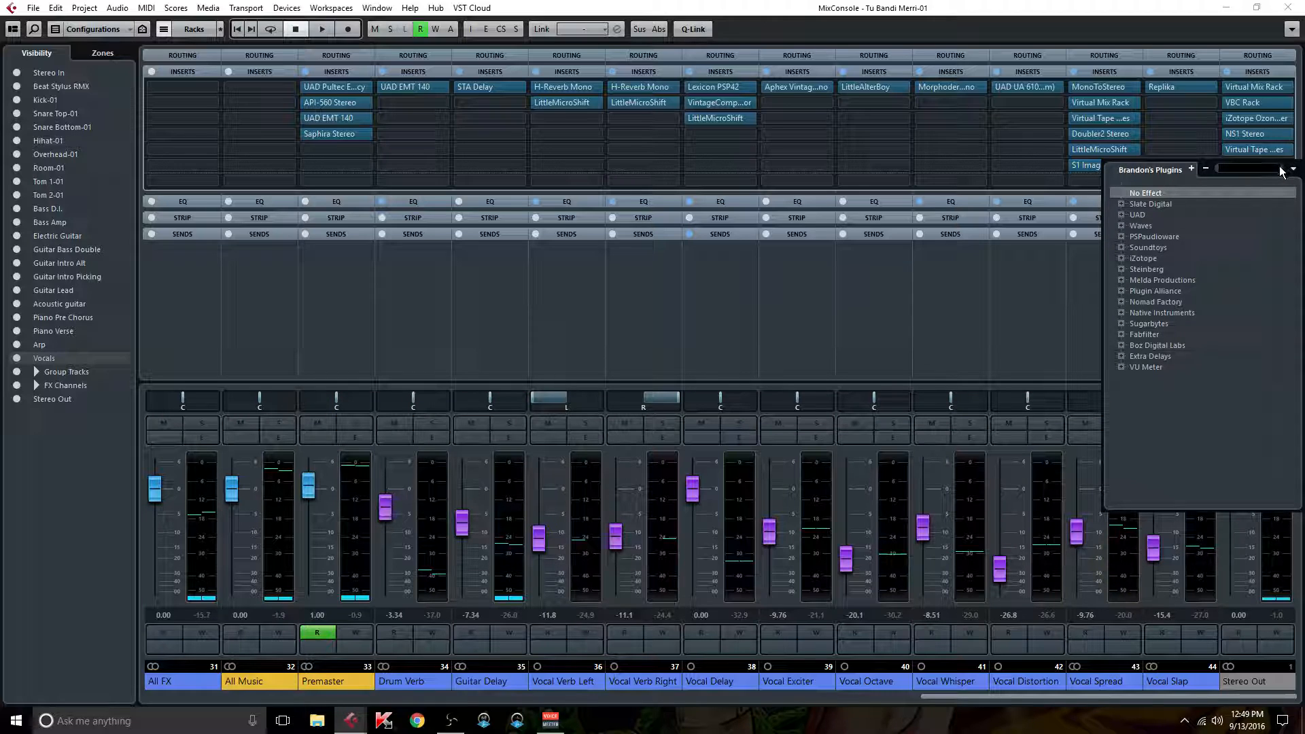
{"action": "type", "text": "fg"}
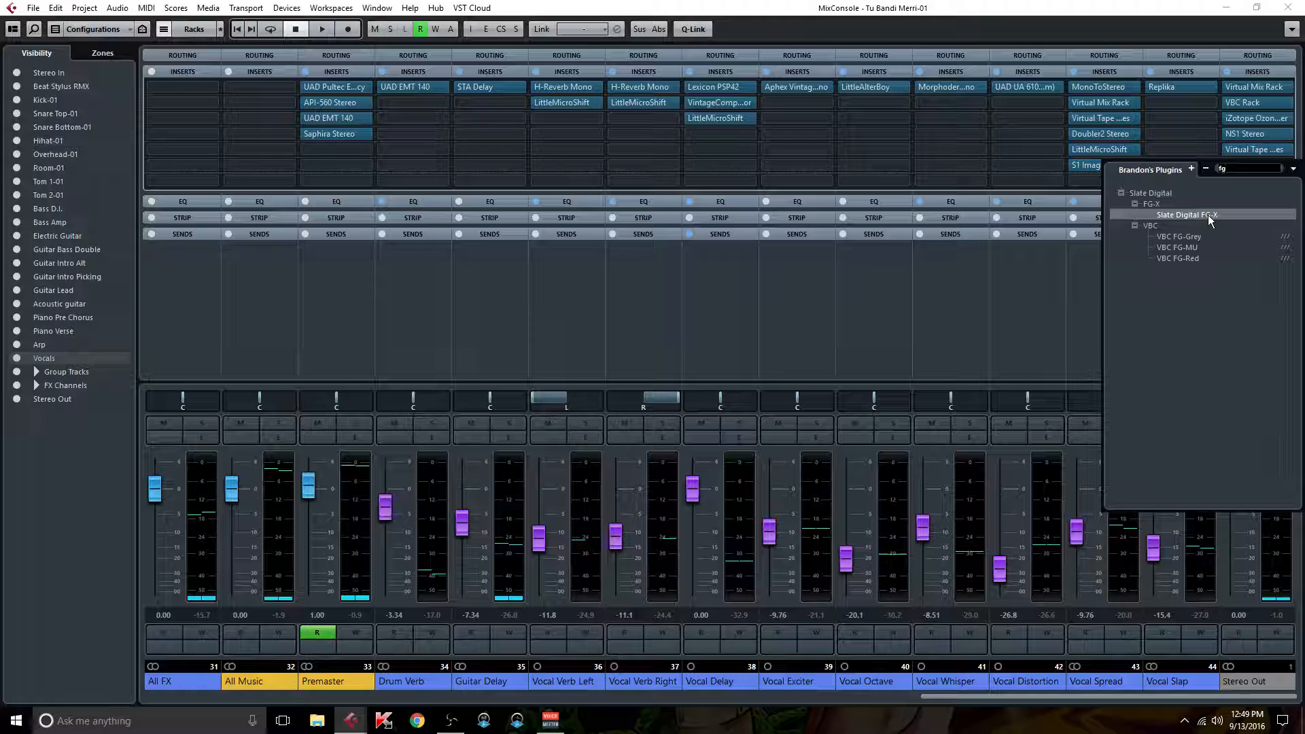
{"action": "left_click", "coordinate": [1208, 215]}
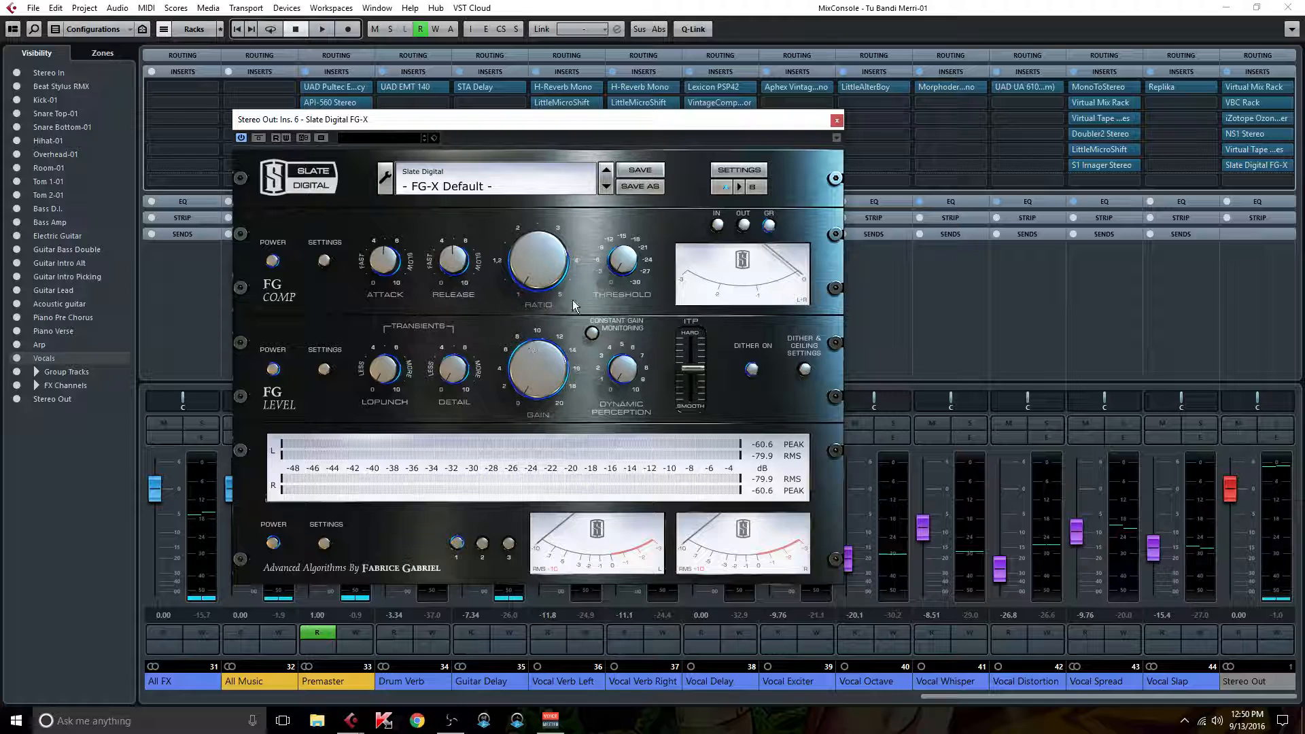
Play the song from the start, enable FG-X's constant gain monitoring and set the FG Comp attack to 10.0.
{"action": "left_click", "coordinate": [236, 30]}
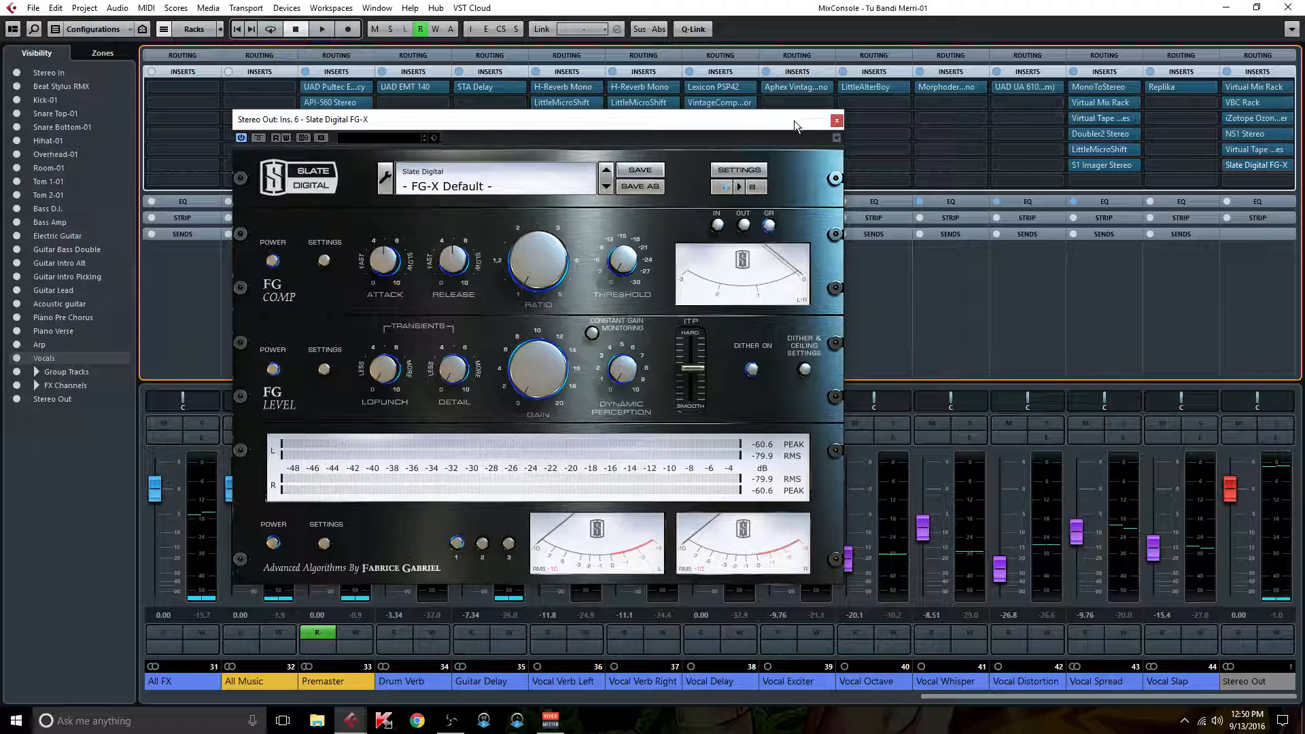
{"action": "key", "text": "space"}
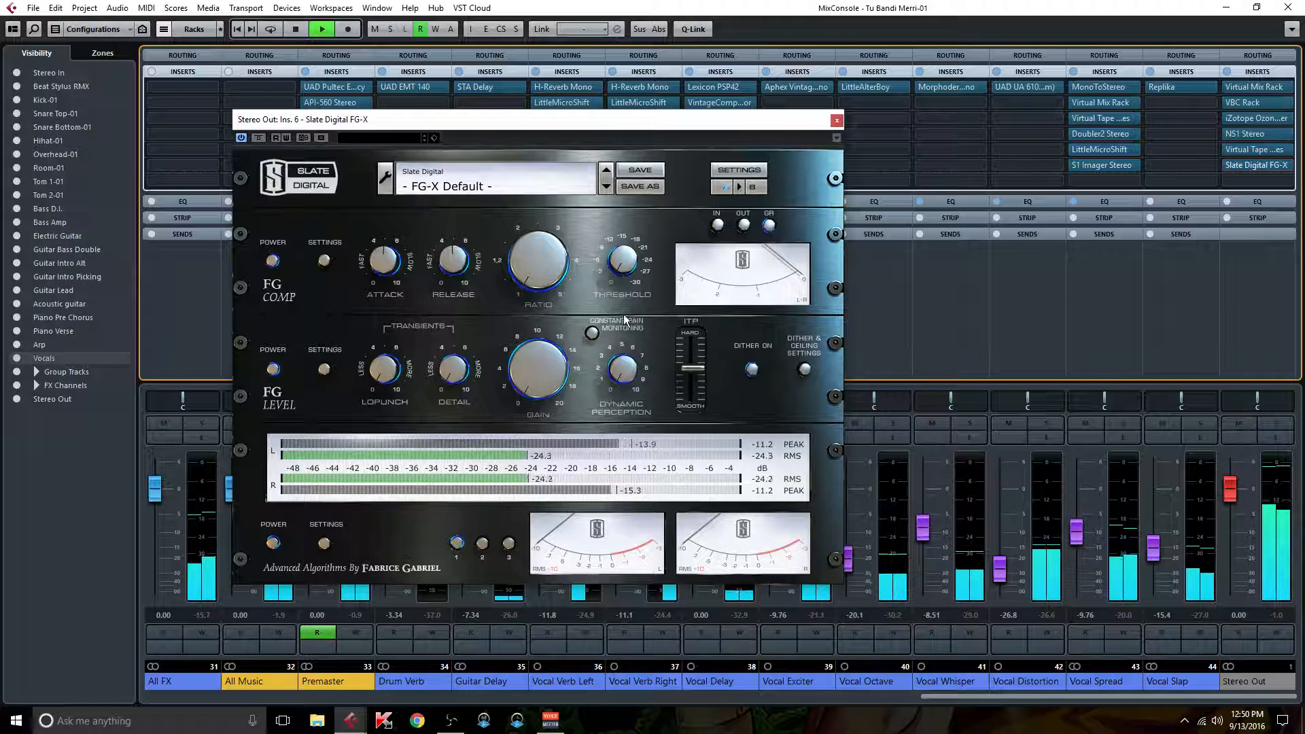
{"action": "left_click", "coordinate": [591, 332]}
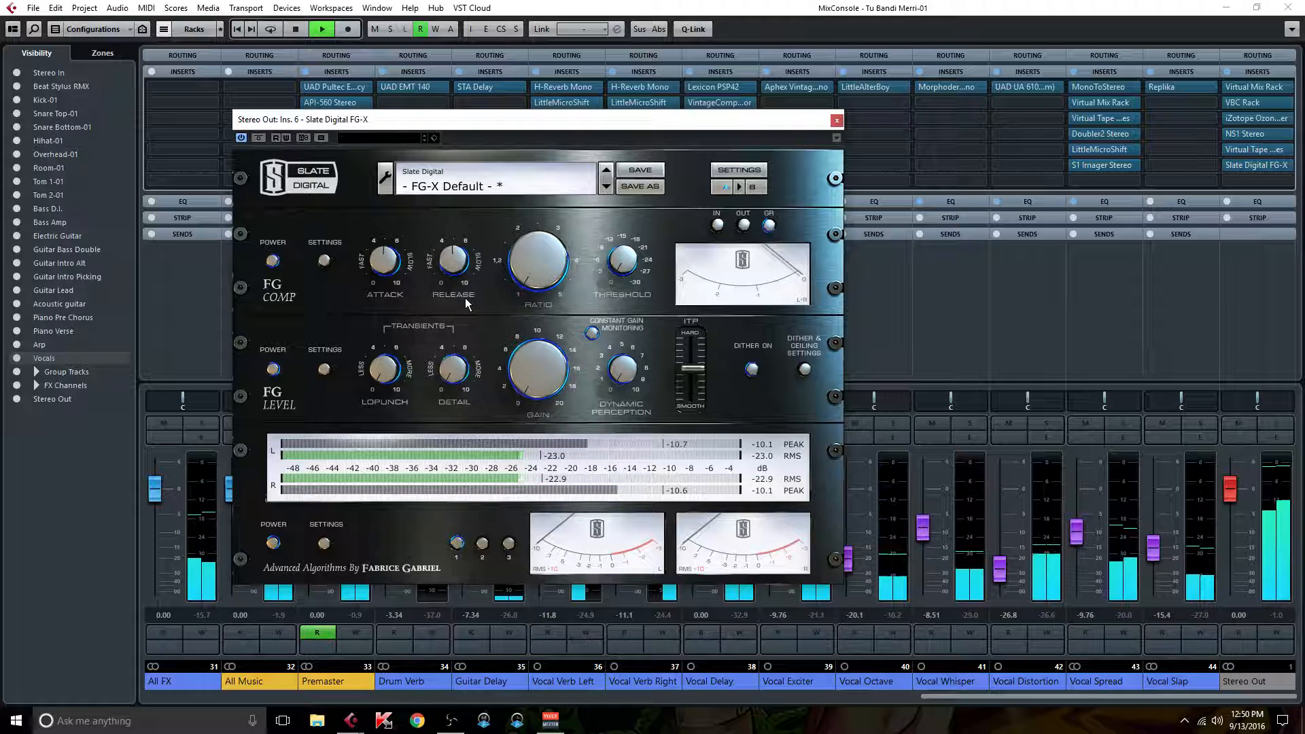
{"action": "mouse_move", "coordinate": [371, 260]}
{"action": "left_click_drag", "start_coordinate": [372, 259], "coordinate": [370, 290]}
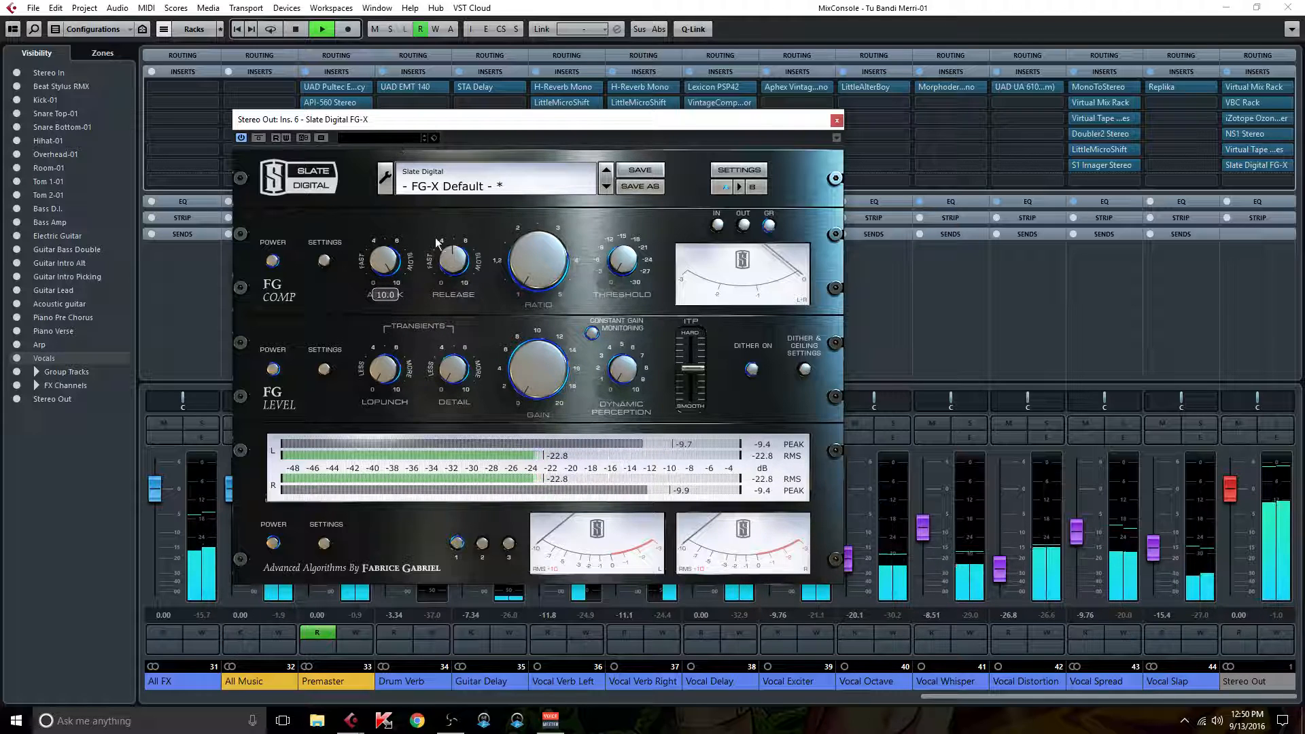
Adjust the FG Comp release, ratio and threshold while the song plays.
{"action": "left_click_drag", "start_coordinate": [452, 254], "coordinate": [420, 356]}
{"action": "left_click_drag", "start_coordinate": [517, 284], "coordinate": [513, 250]}
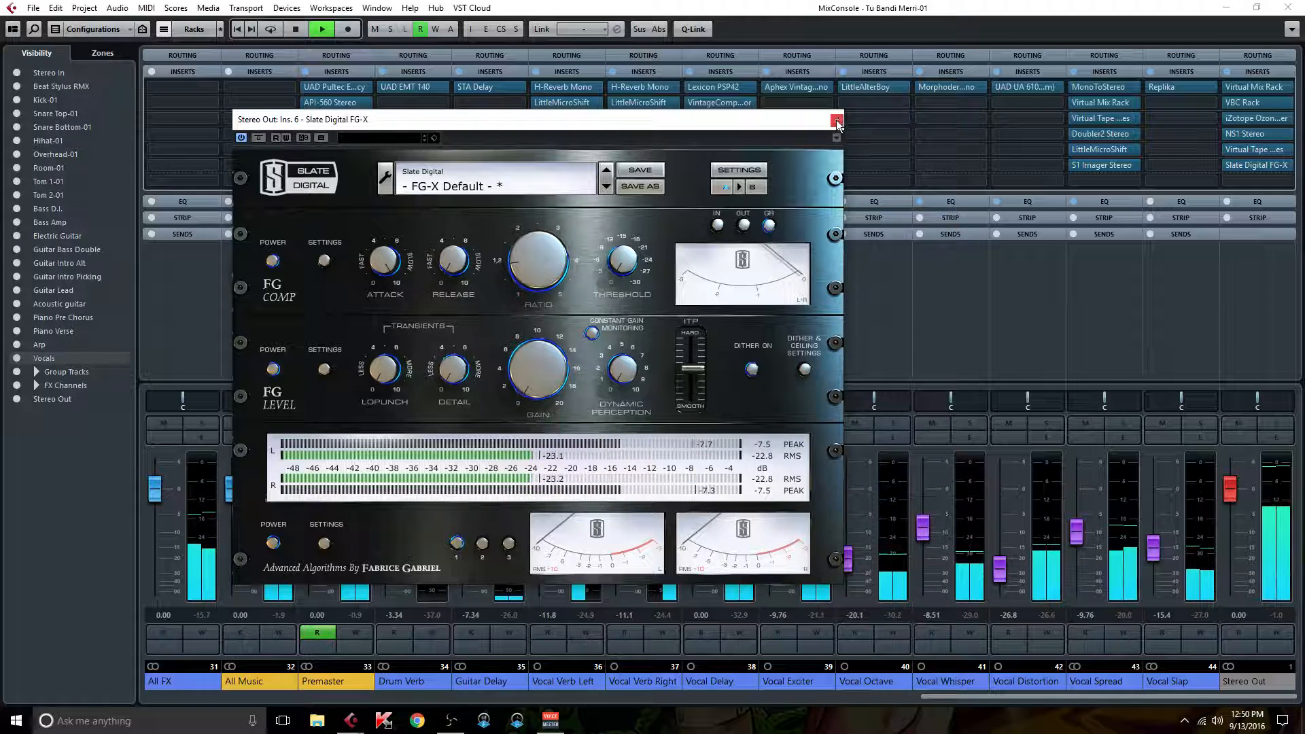
{"action": "left_click_drag", "start_coordinate": [619, 267], "coordinate": [621, 239]}
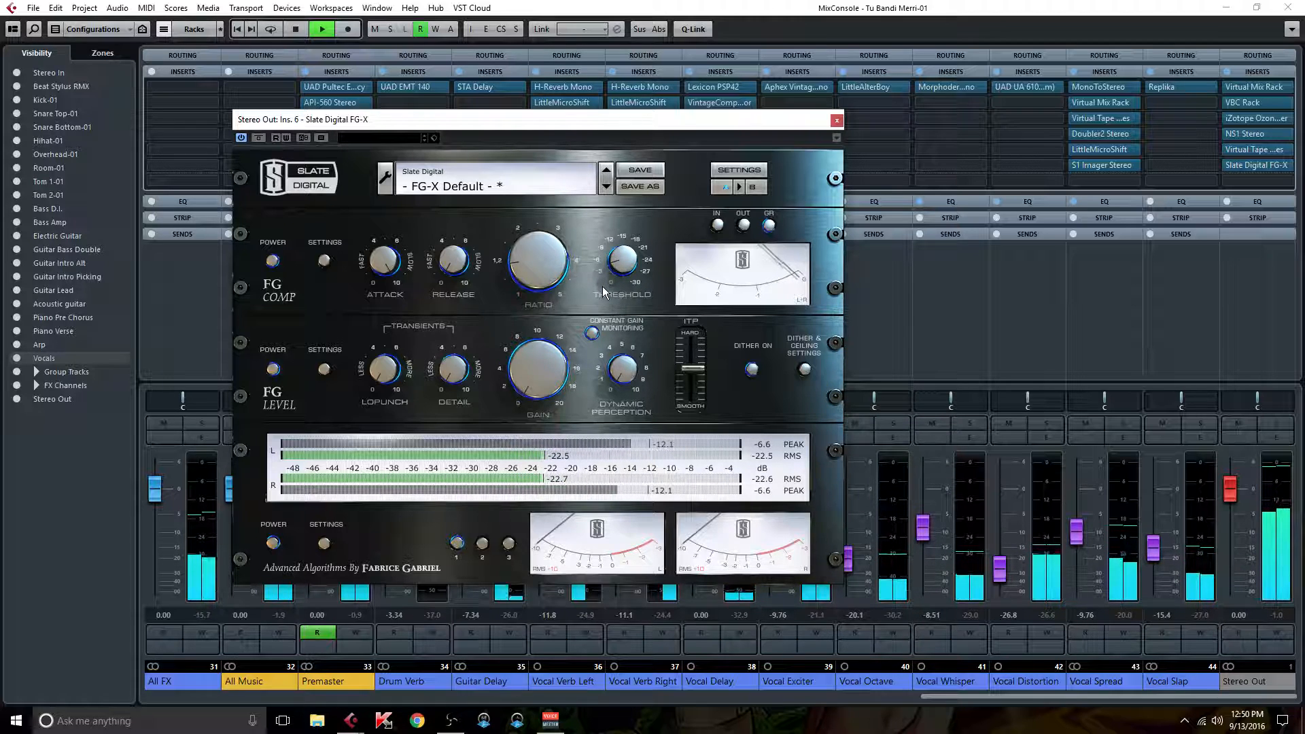
Move the FG-X window aside and raise the Guitar Intro Picking fader to 1.62 dB.
{"action": "left_click_drag", "start_coordinate": [495, 123], "coordinate": [667, 113]}
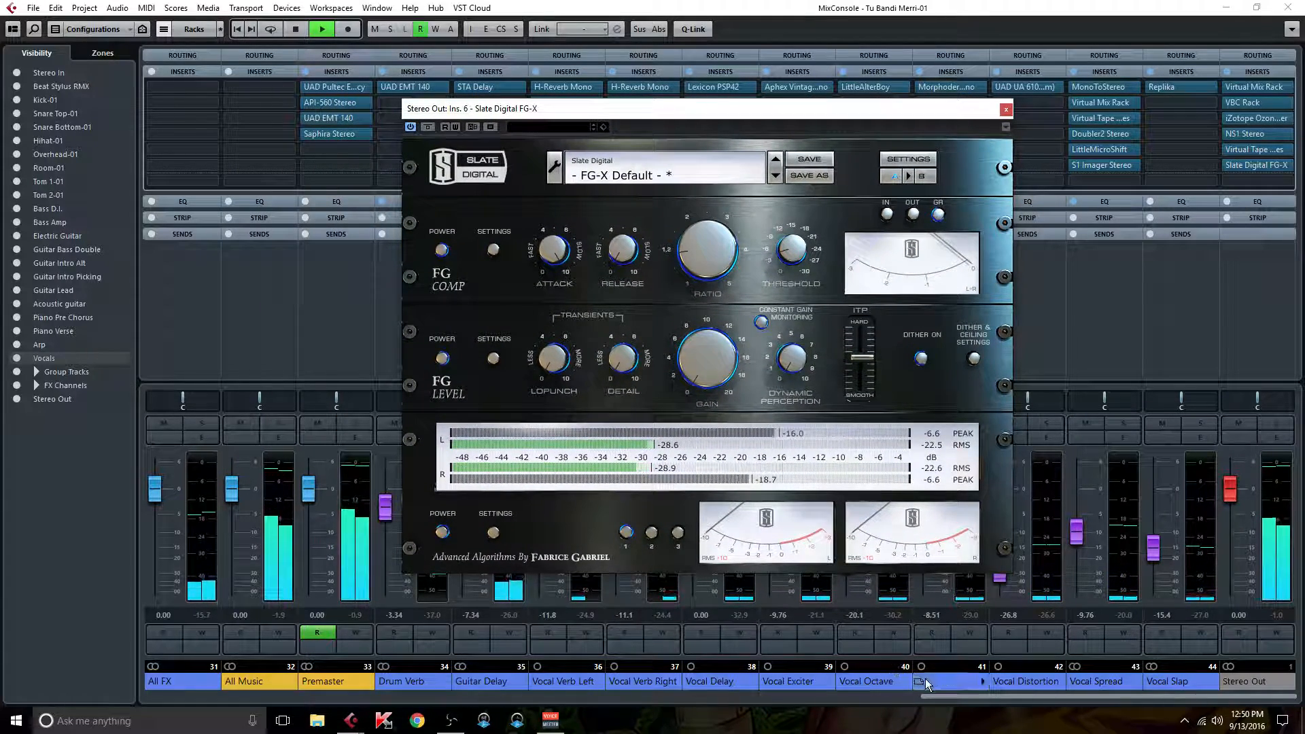
{"action": "left_click_drag", "start_coordinate": [936, 697], "coordinate": [513, 712]}
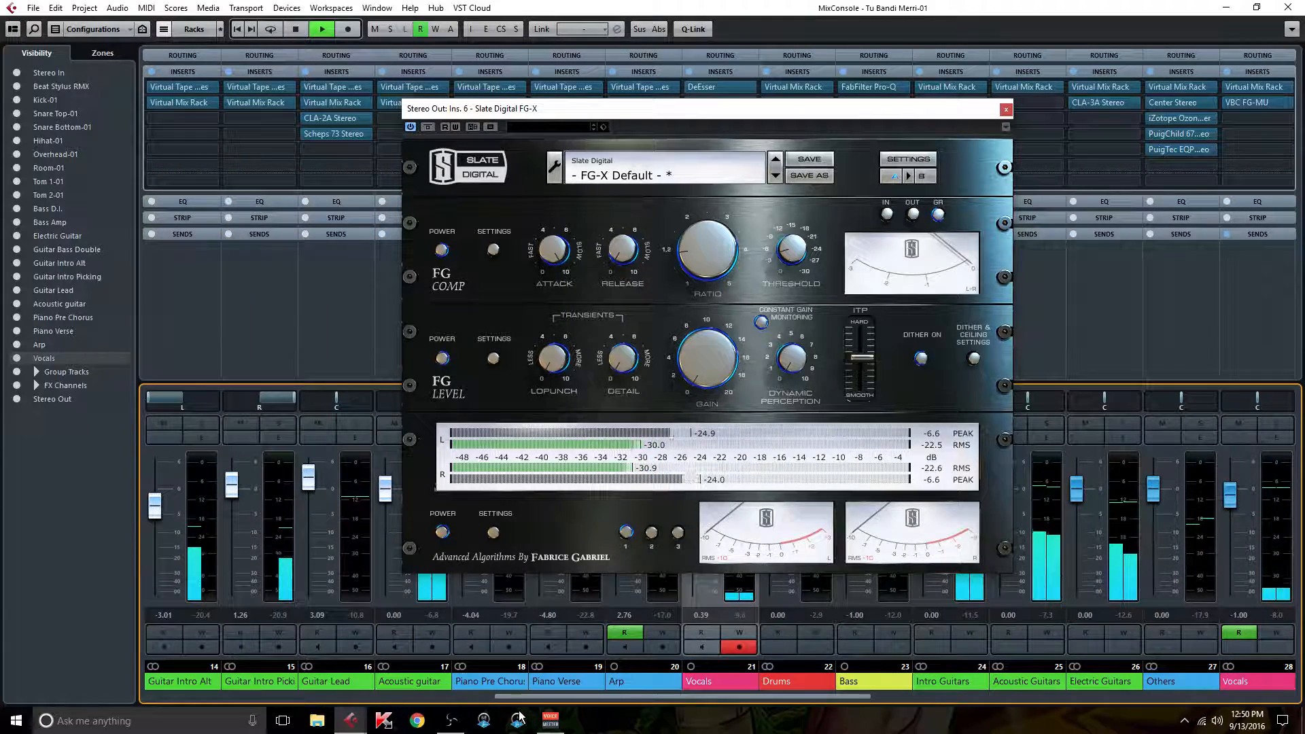
{"action": "left_click_drag", "start_coordinate": [228, 493], "coordinate": [227, 491]}
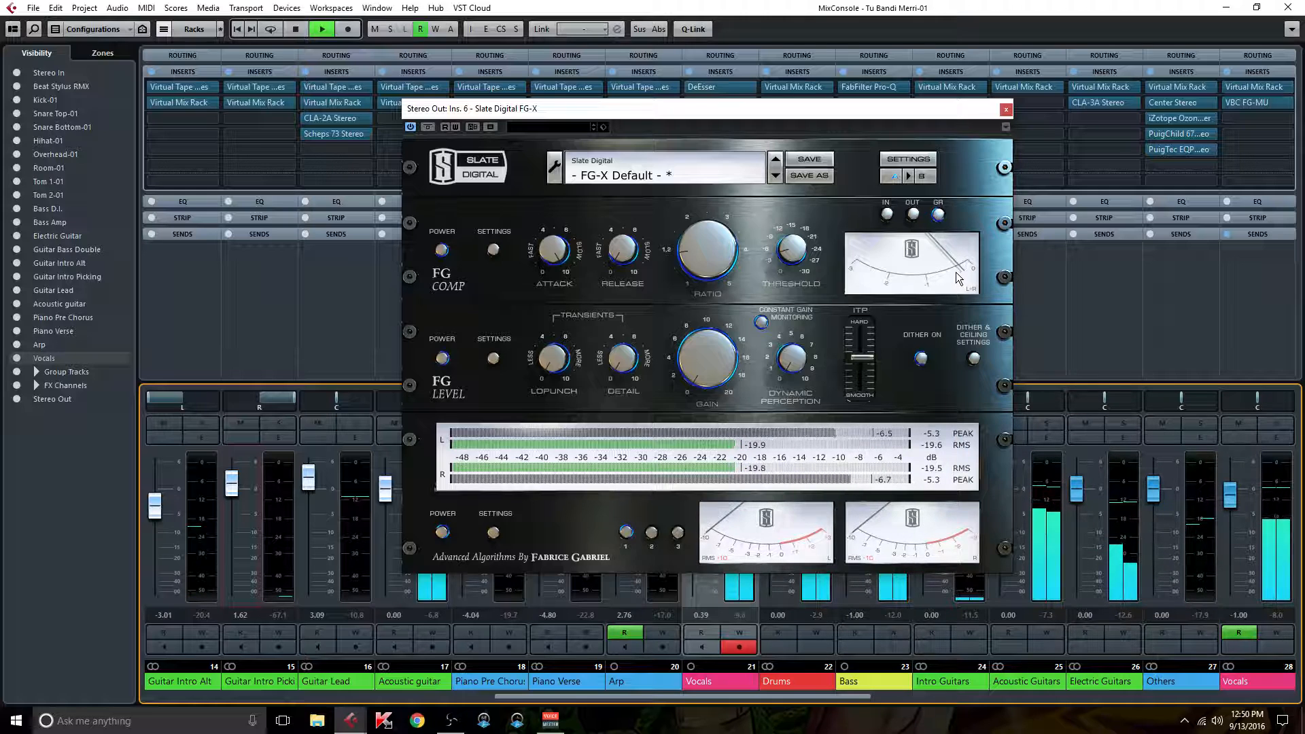
Check the FG Comp ratio and compare the playing mix with the compressor switched off and on.
{"action": "left_click", "coordinate": [695, 259]}
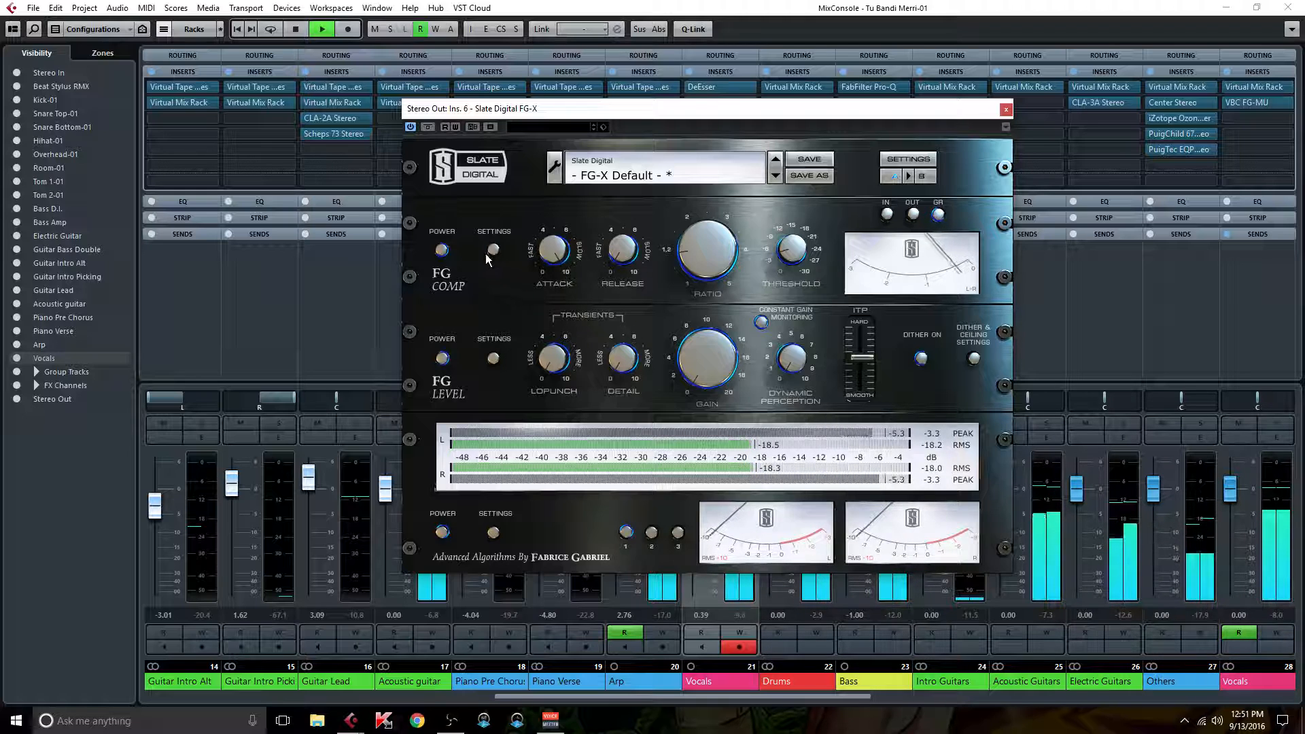
{"action": "left_click", "coordinate": [443, 251]}
{"action": "left_click", "coordinate": [443, 250]}
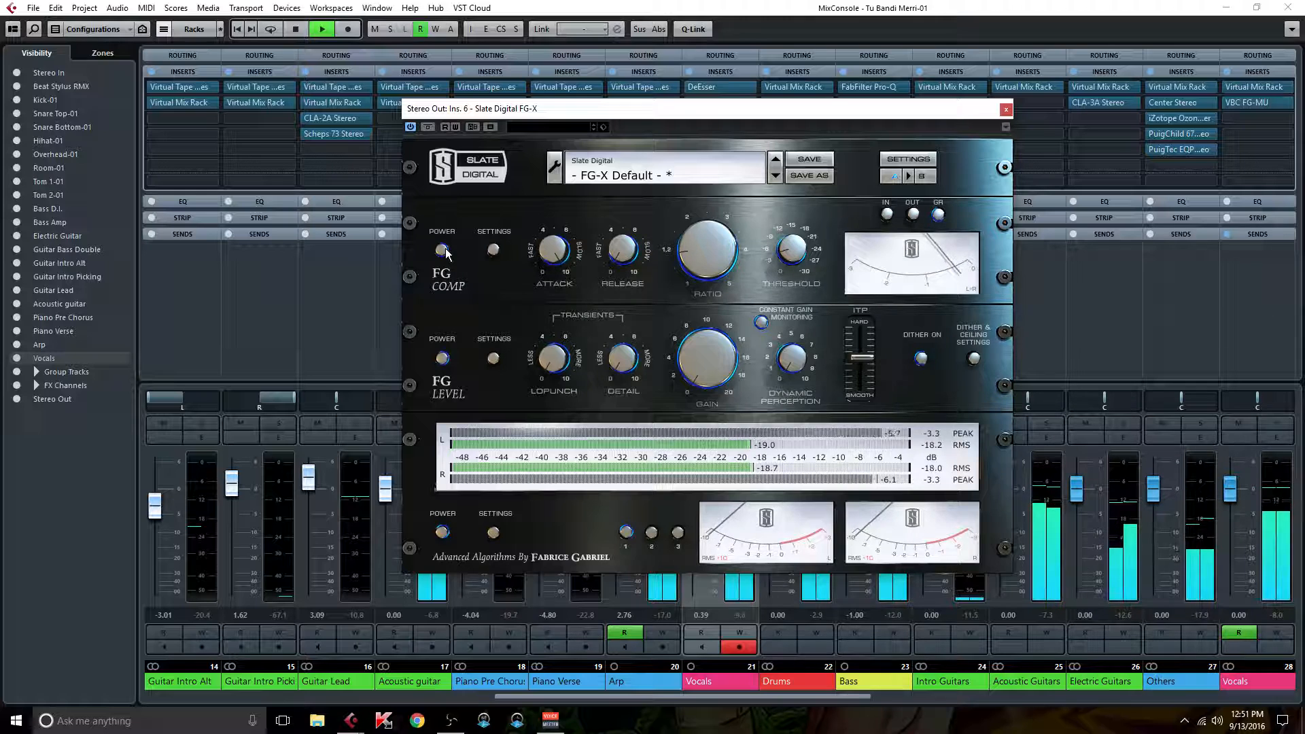
Set FG Level's transient Detail to 4.4 and adjust its Dynamic Perception and Lopunch amounts.
{"action": "left_click_drag", "start_coordinate": [788, 365], "coordinate": [783, 317]}
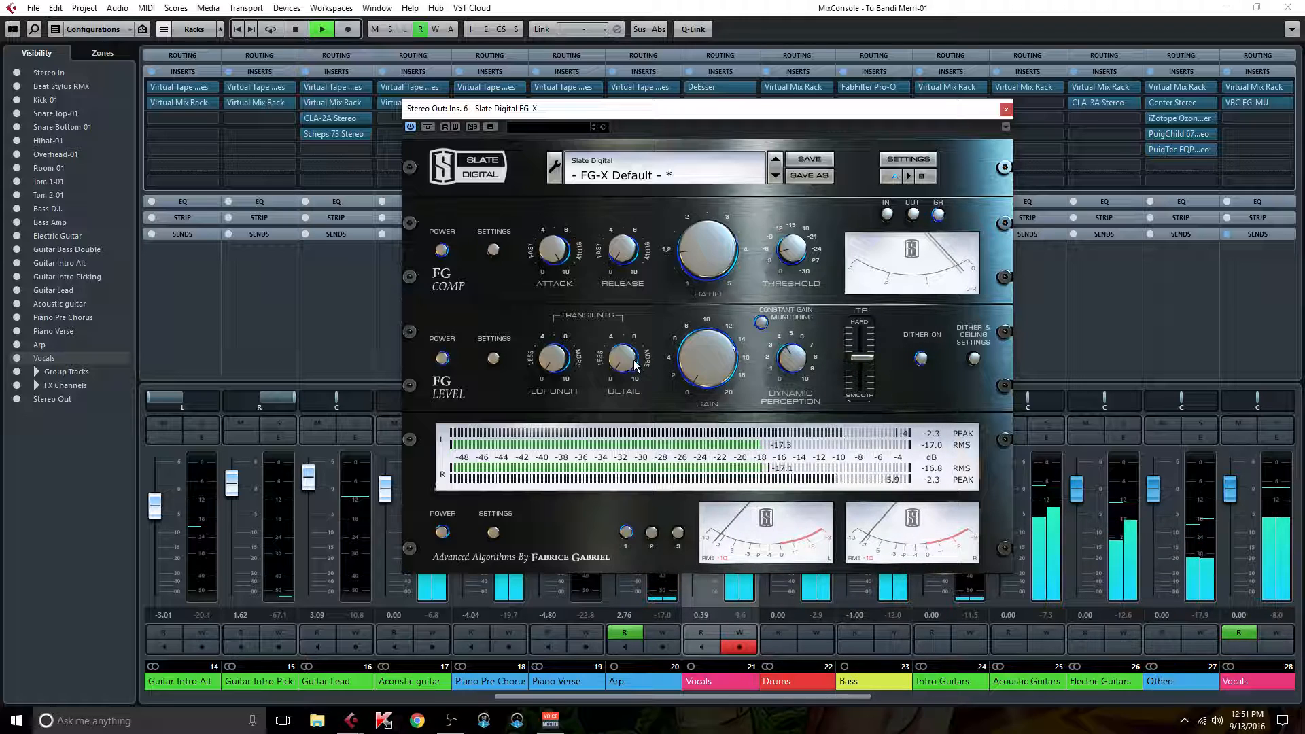
{"action": "left_click_drag", "start_coordinate": [618, 356], "coordinate": [626, 360]}
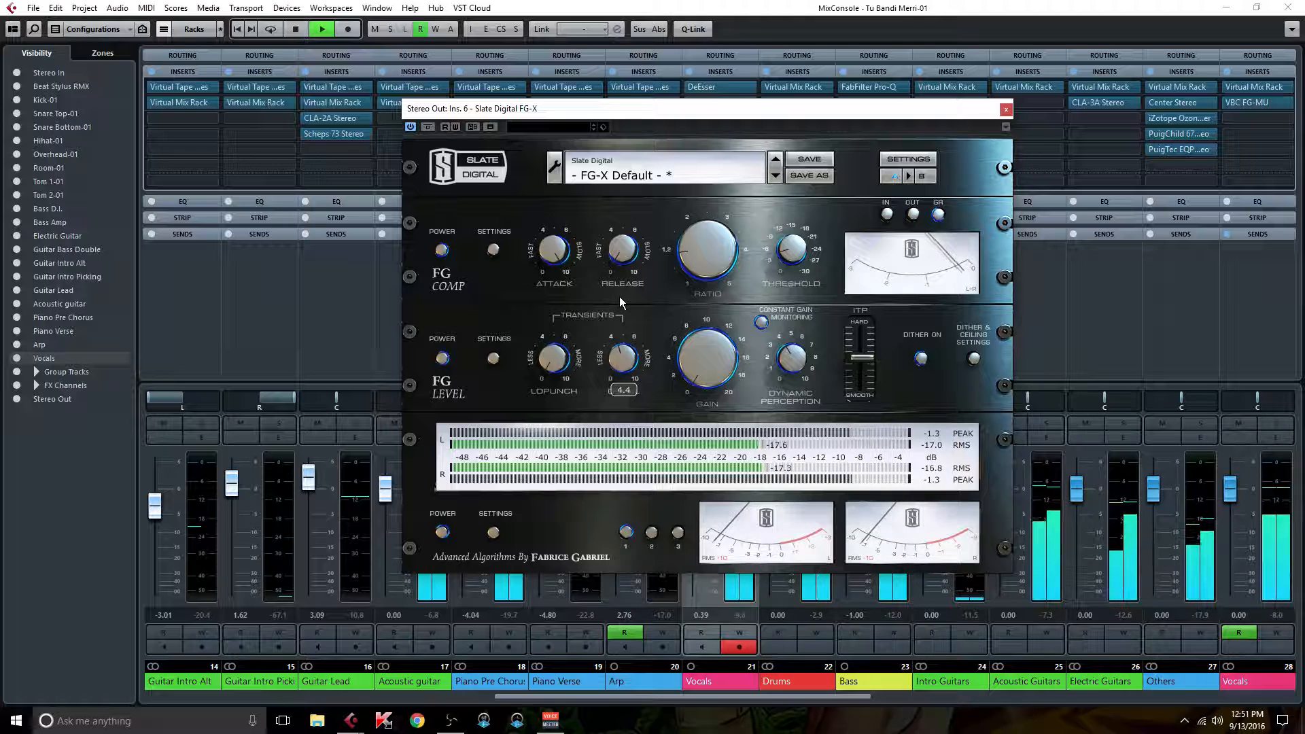
{"action": "left_click_drag", "start_coordinate": [620, 288], "coordinate": [602, 315]}
{"action": "mouse_move", "coordinate": [554, 364]}
{"action": "left_mouse_down"}
{"action": "mouse_move", "coordinate": [553, 320]}
{"action": "mouse_move", "coordinate": [548, 360]}
{"action": "left_mouse_up"}
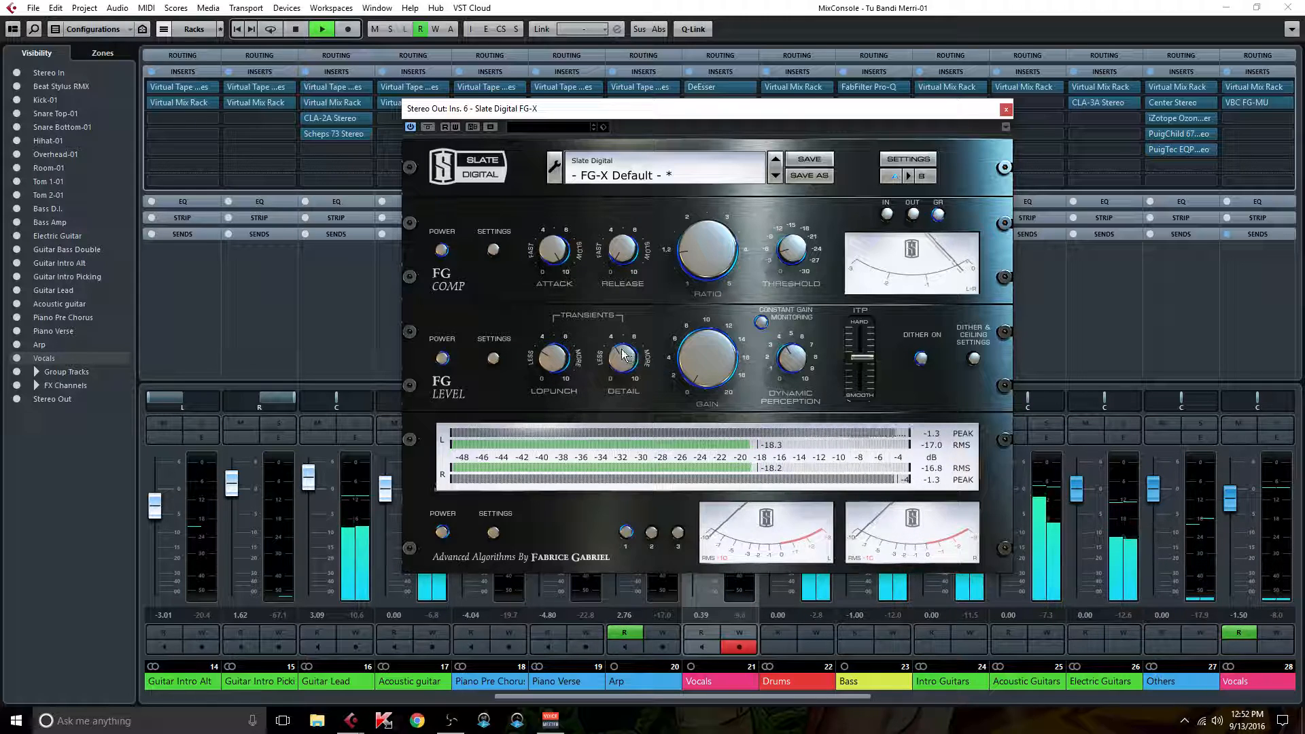
{"action": "left_click_drag", "start_coordinate": [557, 360], "coordinate": [558, 353]}
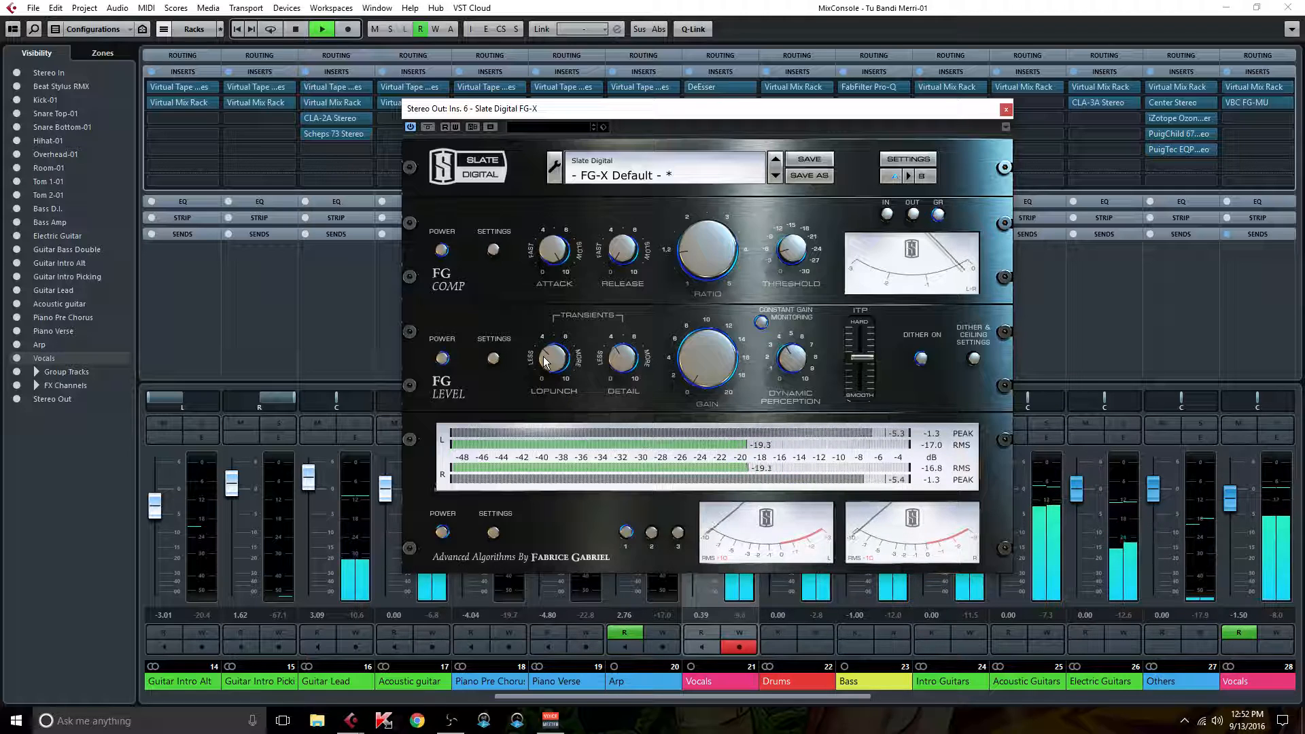
Raise FG Level's gain to 6.0 dB and compare the mix with FG-X bypassed and active.
{"action": "left_click_drag", "start_coordinate": [694, 372], "coordinate": [687, 328]}
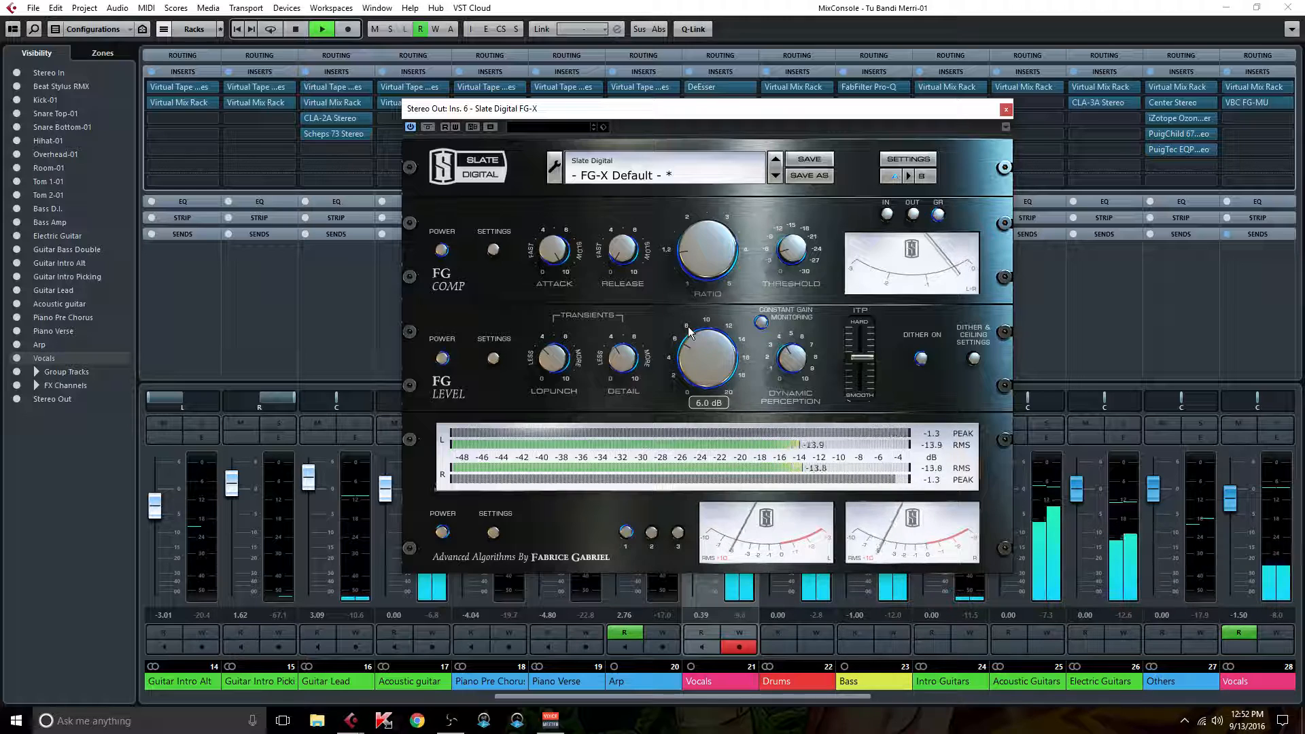
{"action": "mouse_move", "coordinate": [688, 357]}
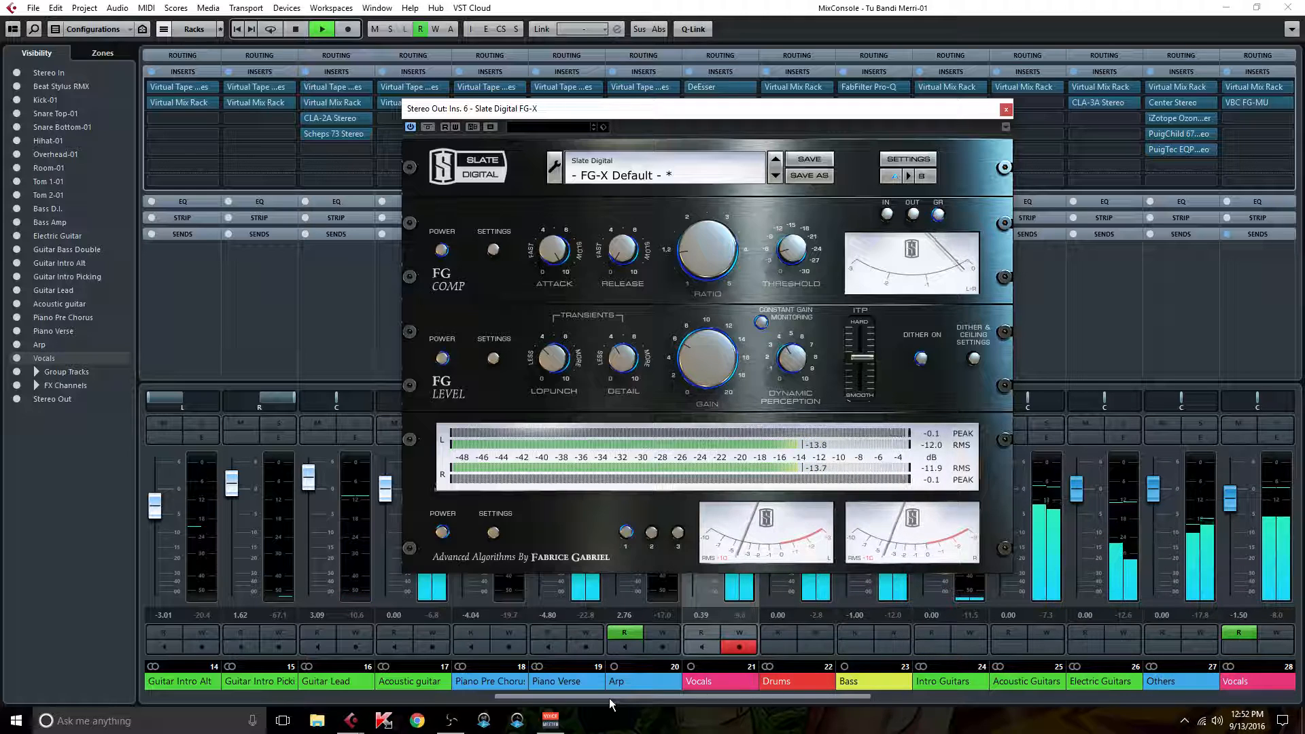
{"action": "left_click", "coordinate": [428, 127]}
{"action": "left_click", "coordinate": [431, 127]}
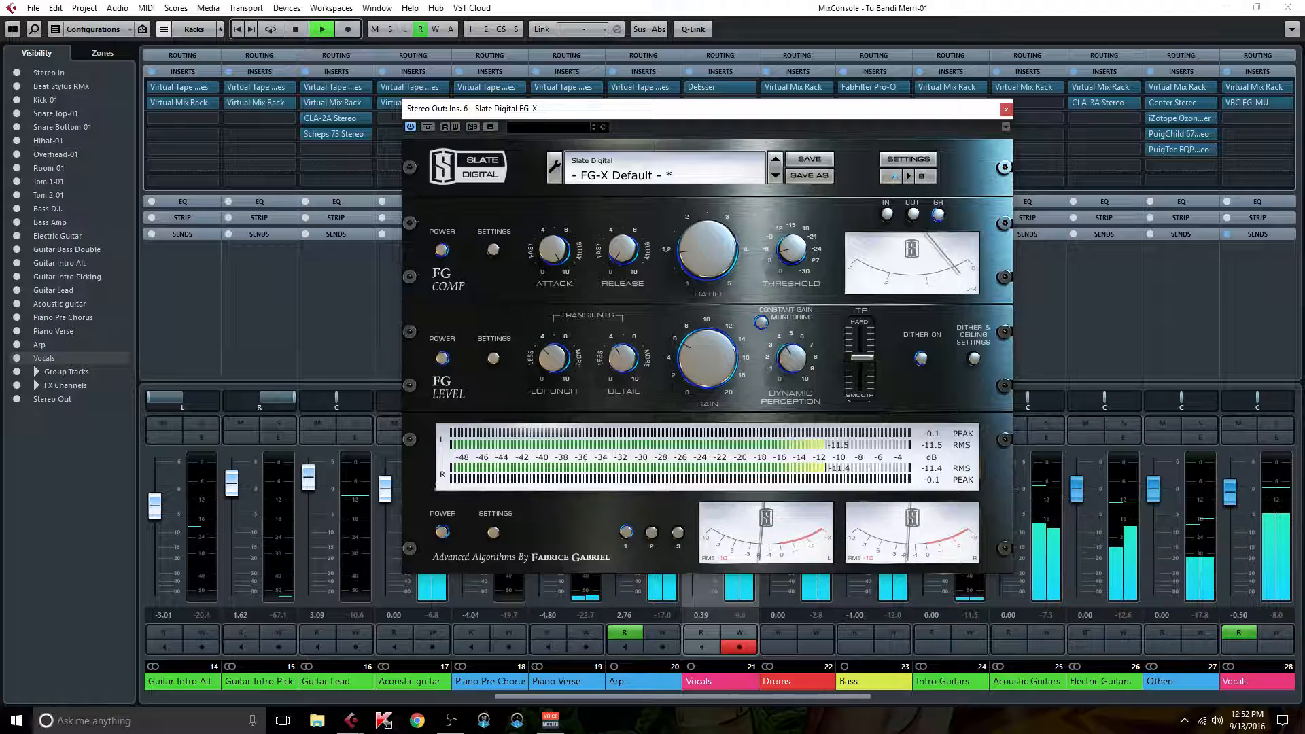
Fine-tune FG Level's gain with the Stereo Out channel in view and stop playback.
{"action": "left_click_drag", "start_coordinate": [650, 697], "coordinate": [1070, 711]}
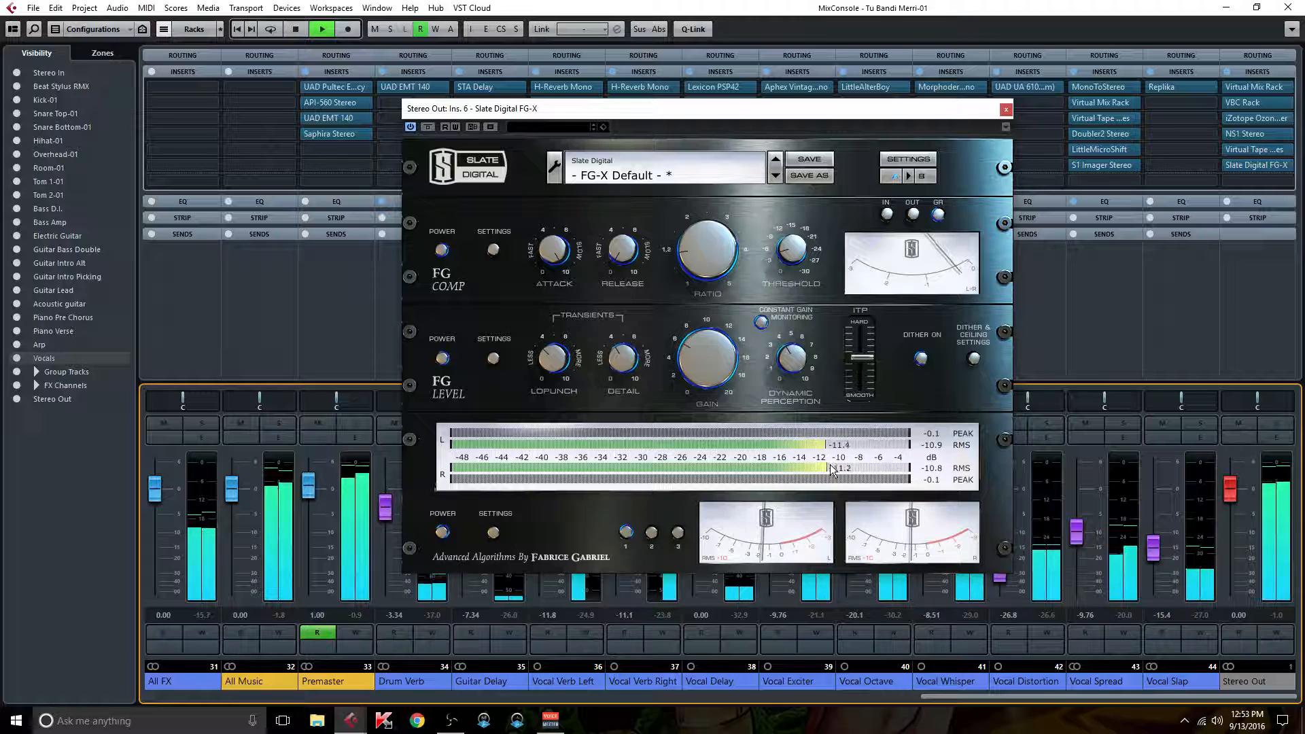
{"action": "left_click", "coordinate": [692, 364]}
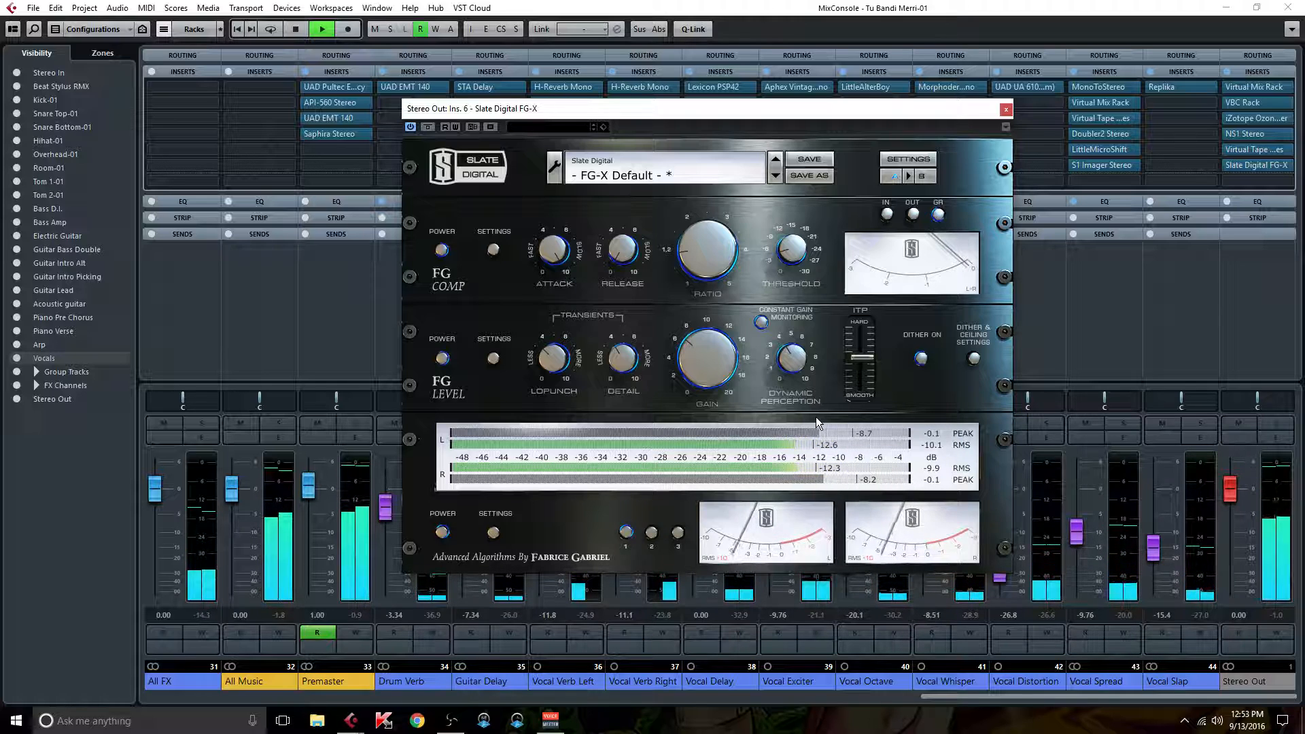
{"action": "key", "text": "space"}
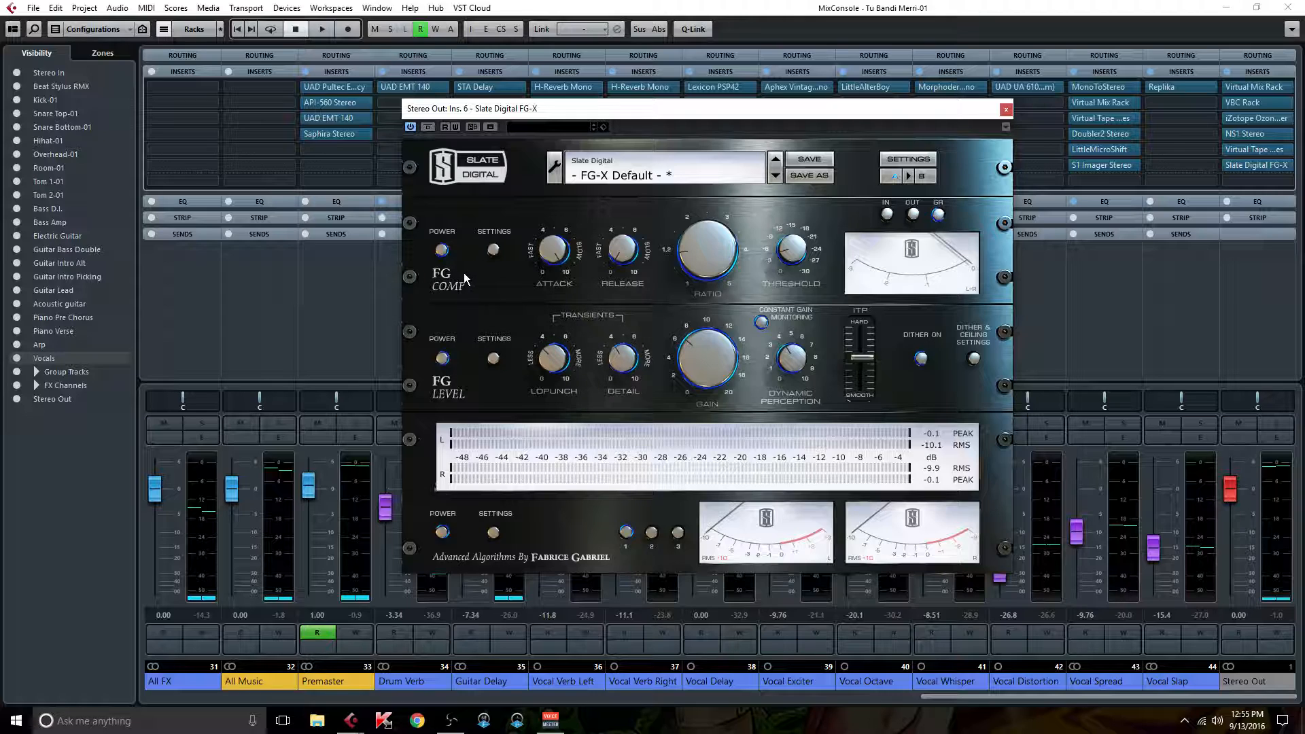
Toggle FG Comp off and back on, and examine FG-X's dither and ceiling settings without changing them.
{"action": "left_click", "coordinate": [441, 250]}
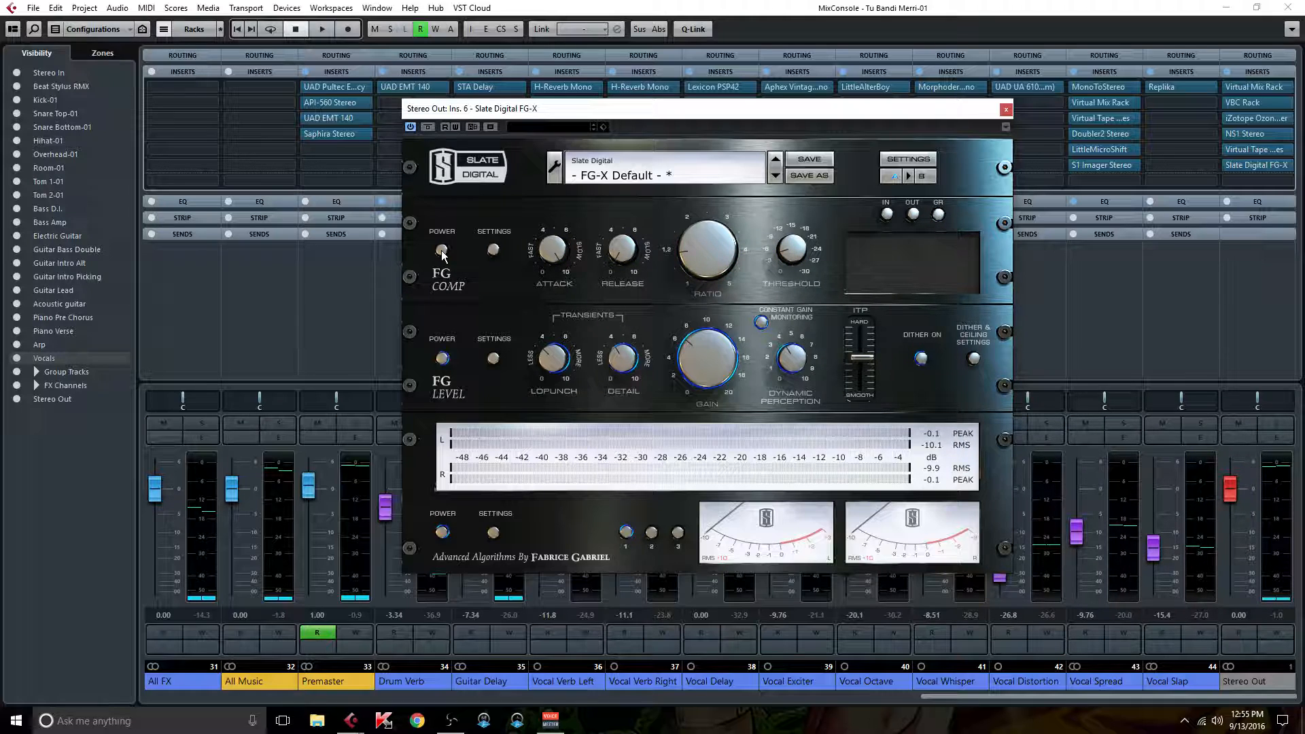
{"action": "left_click", "coordinate": [440, 250]}
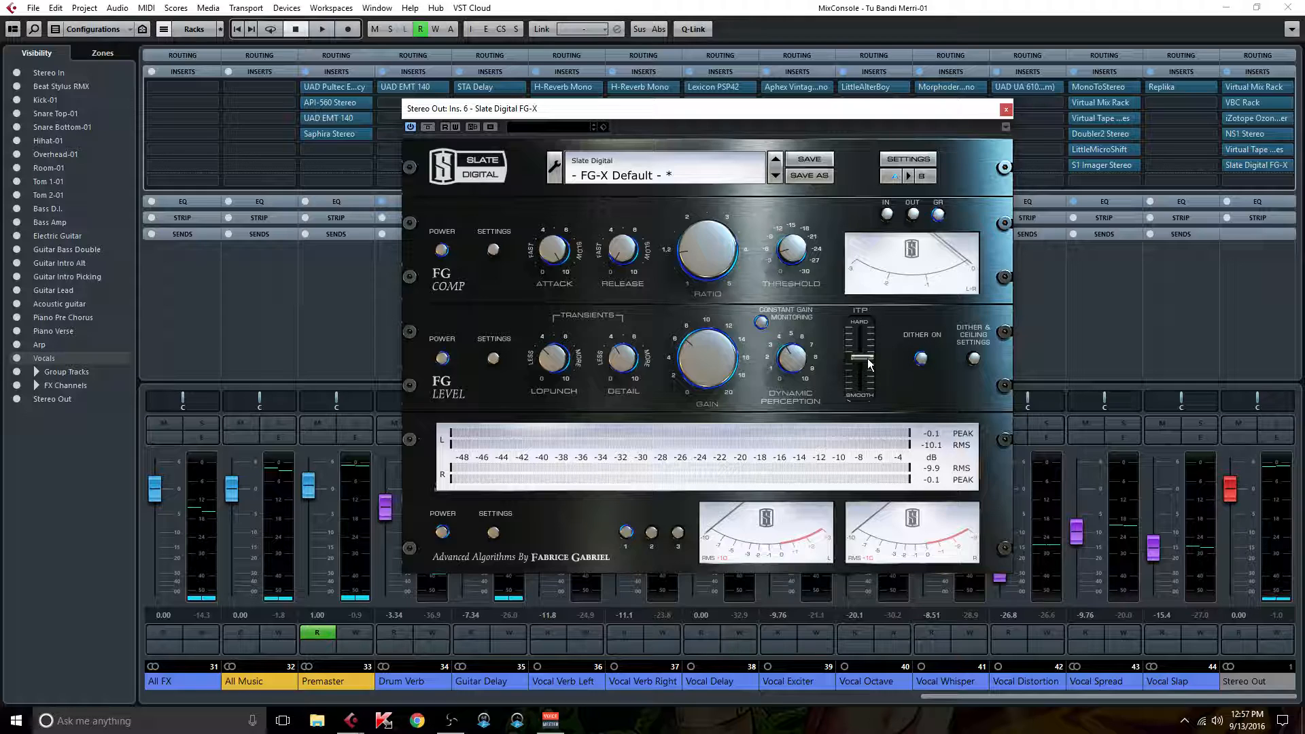
{"action": "left_click", "coordinate": [973, 358]}
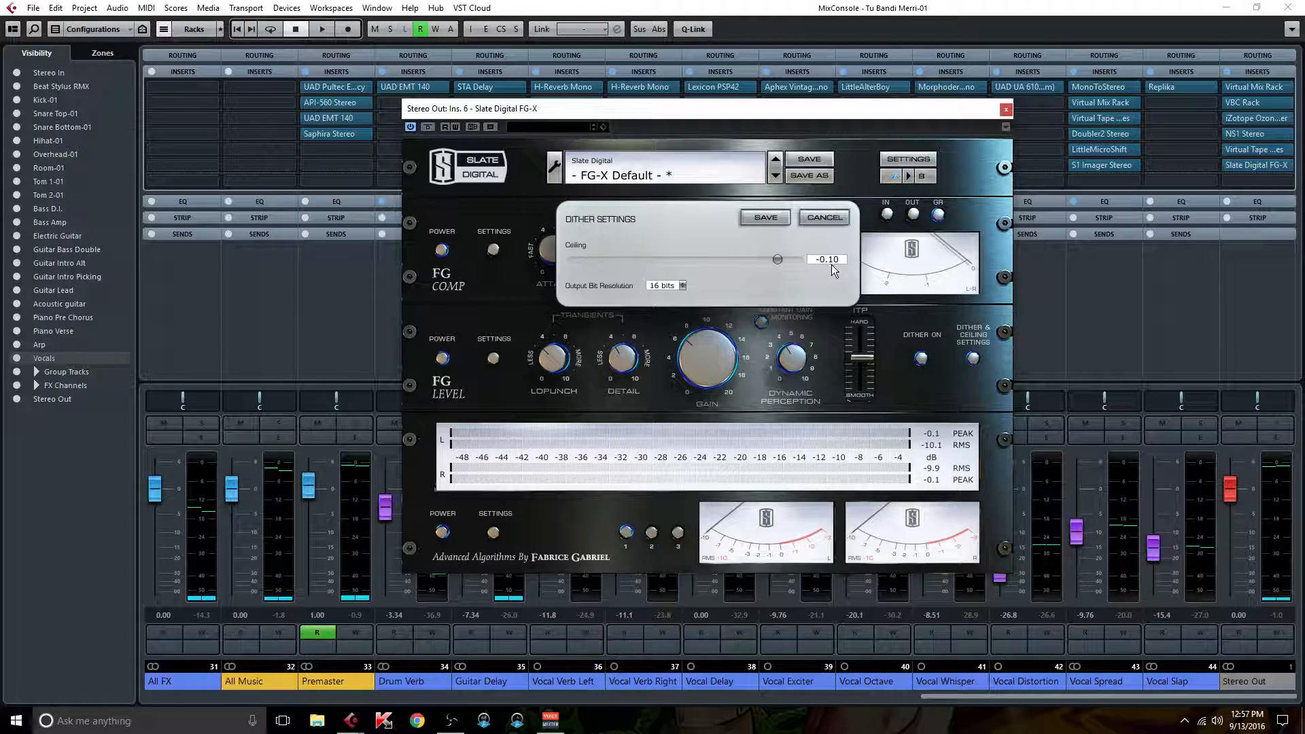
{"action": "left_click", "coordinate": [826, 218]}
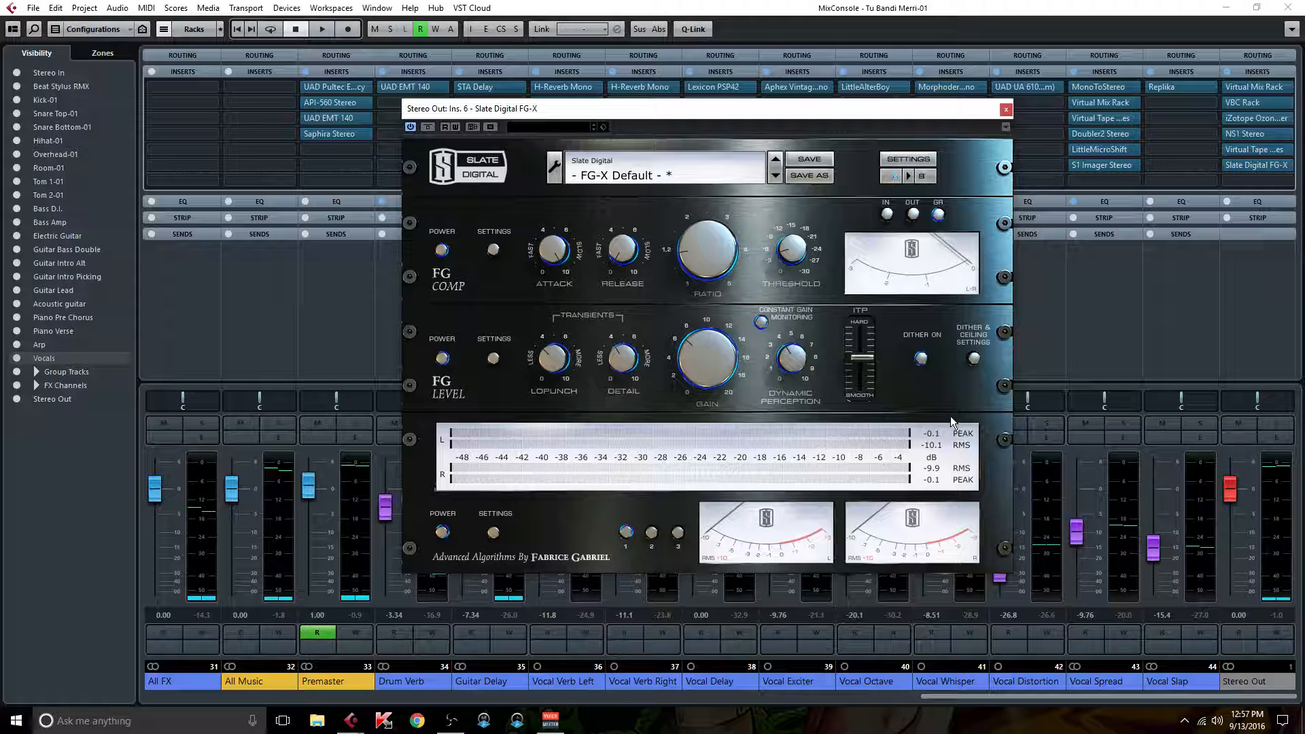
{"action": "left_click", "coordinate": [974, 358]}
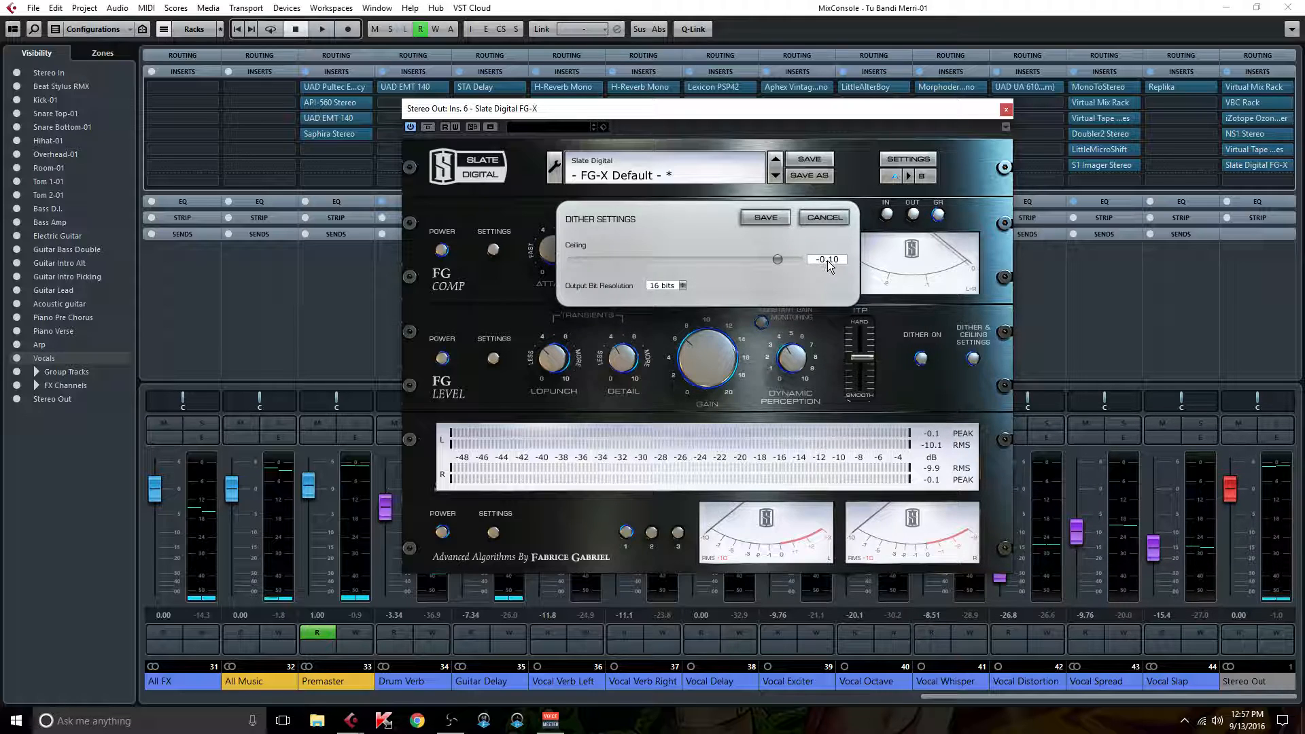
{"action": "left_click", "coordinate": [824, 216]}
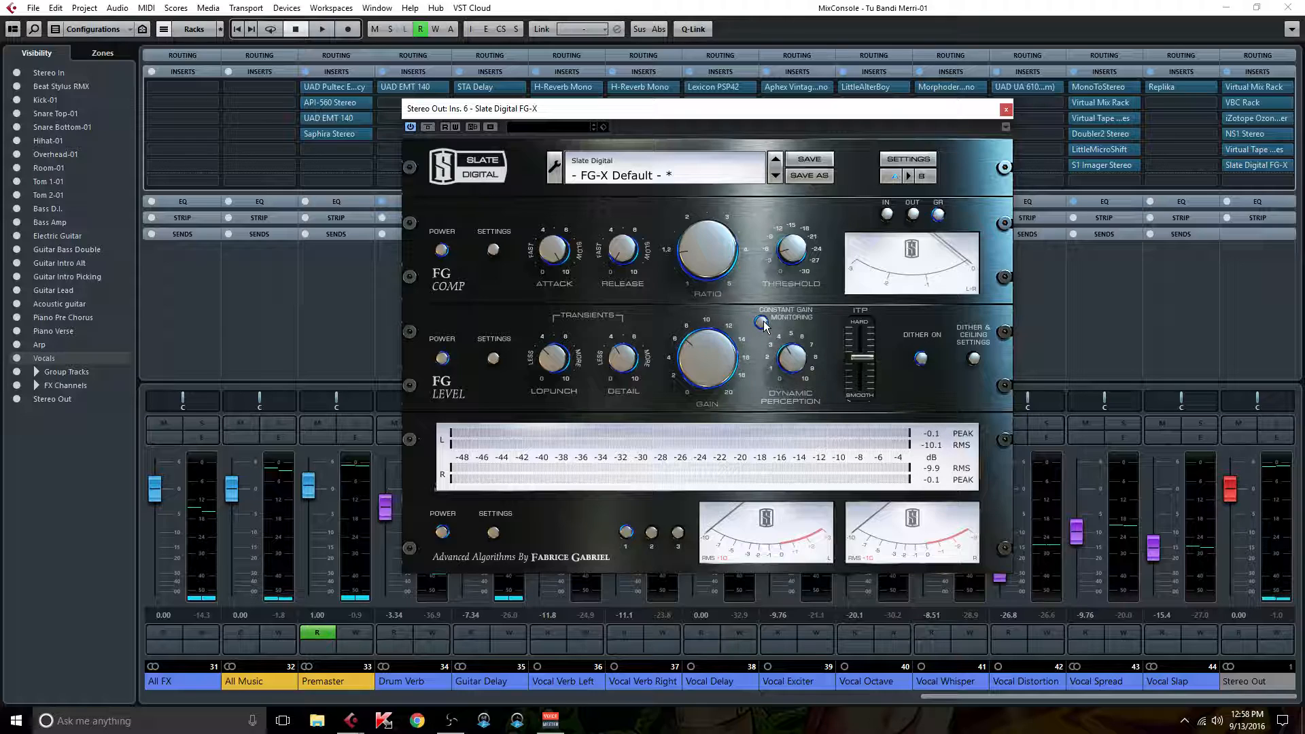
Turn off FG-X's constant gain monitoring, return to the project window and play the song from the start.
{"action": "left_click", "coordinate": [1005, 110]}
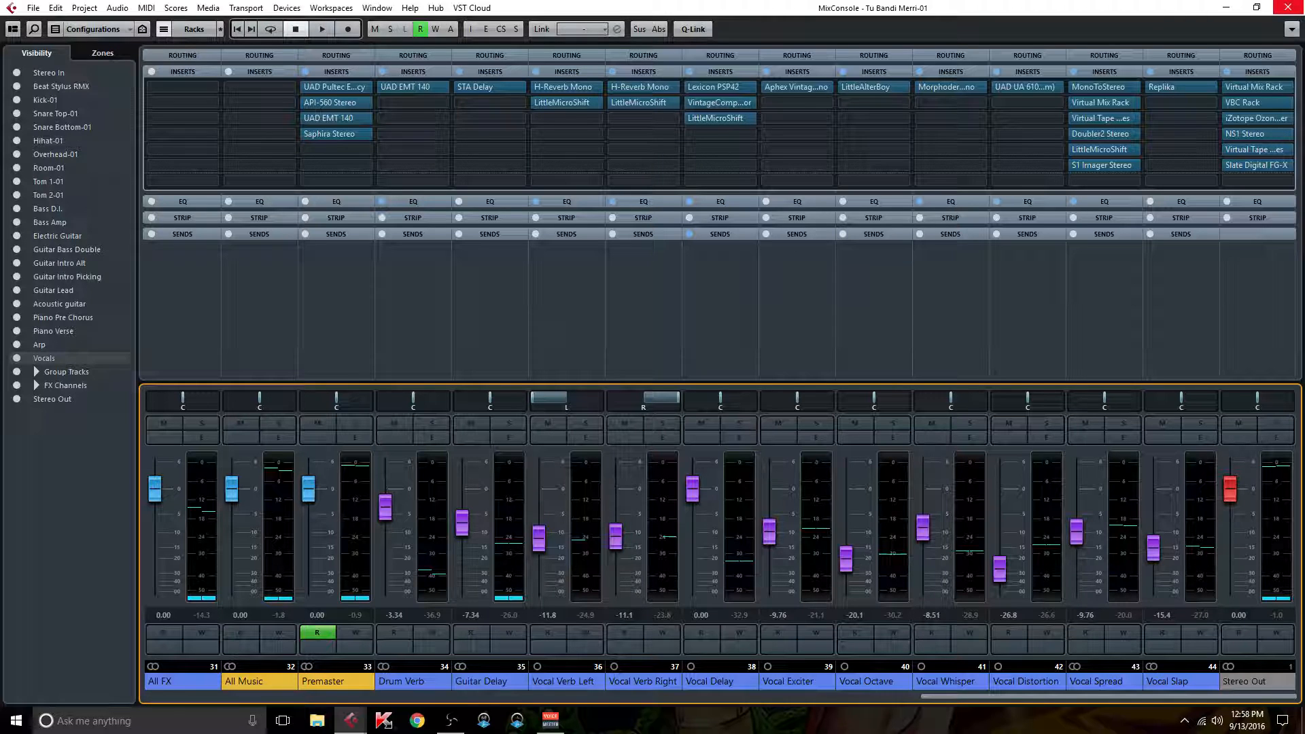
{"action": "left_click", "coordinate": [1294, 8]}
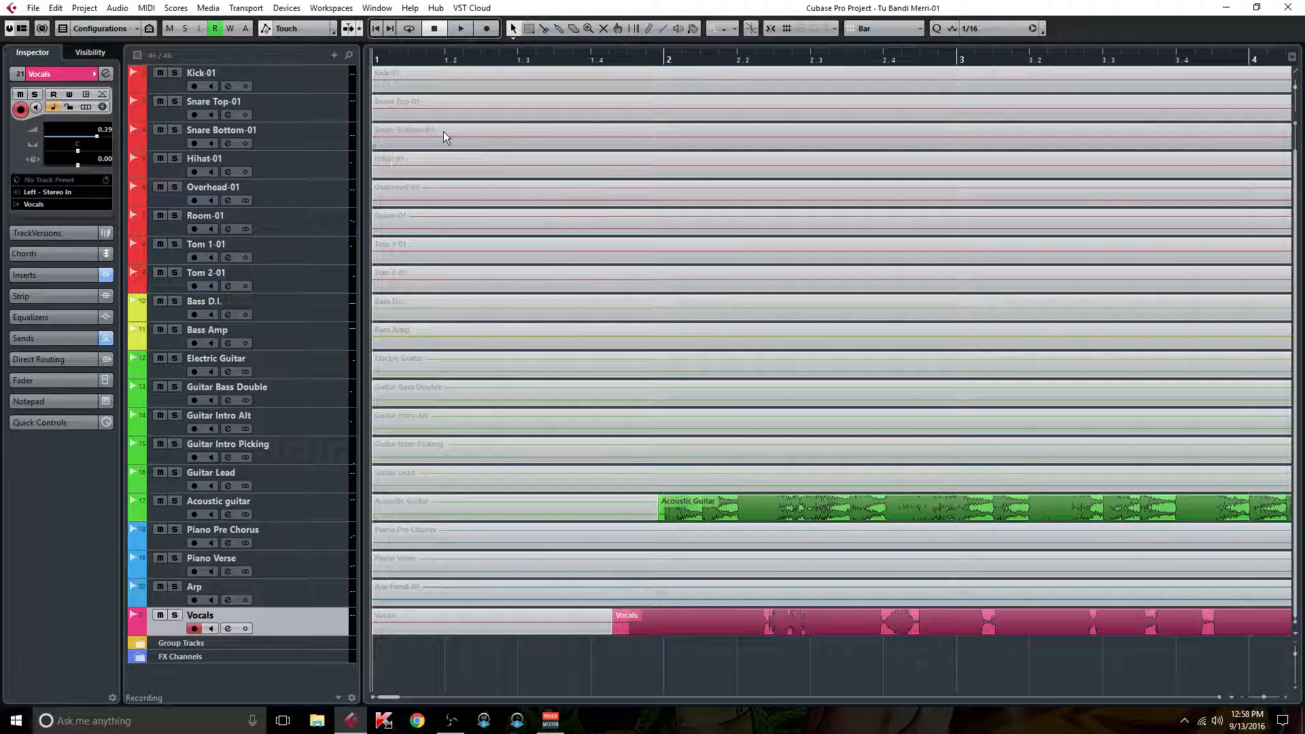
{"action": "key", "text": "space"}
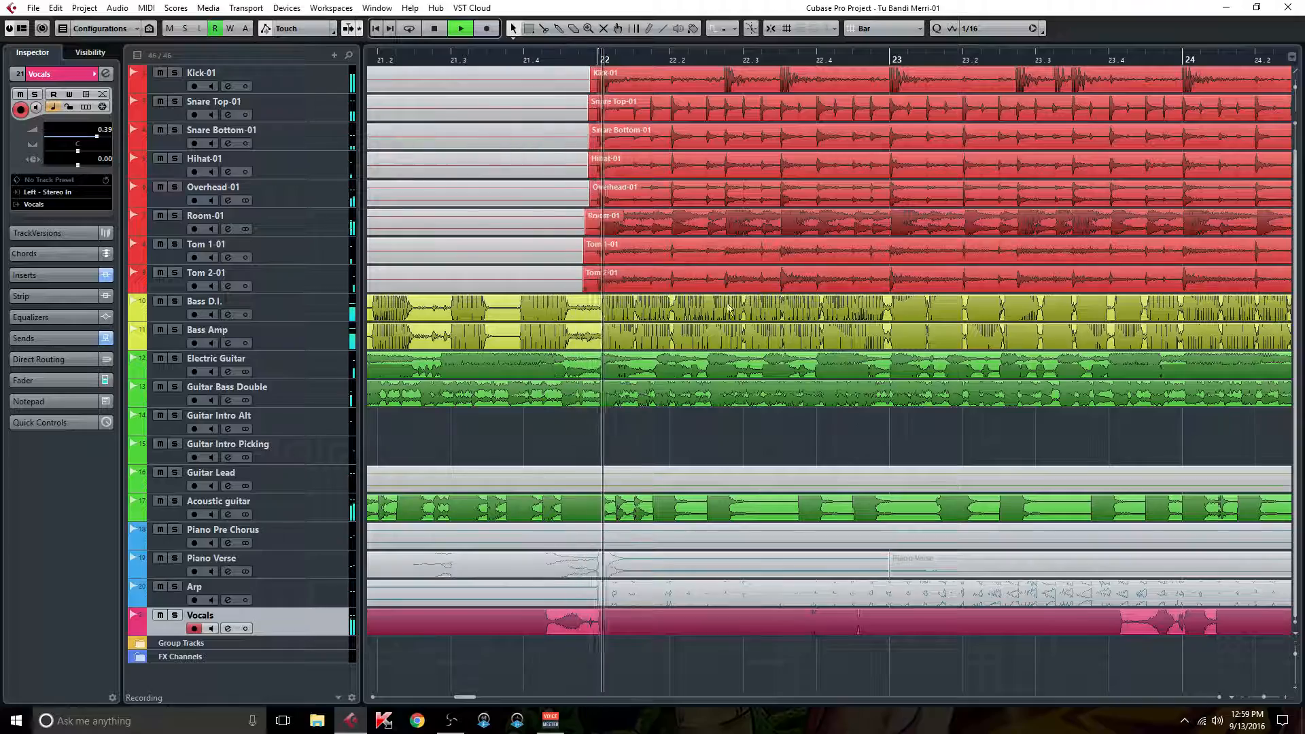
Inspect FG-X on the Stereo Out during playback, return to the project window and stop the song past bar 76.
{"action": "key", "text": "F3"}
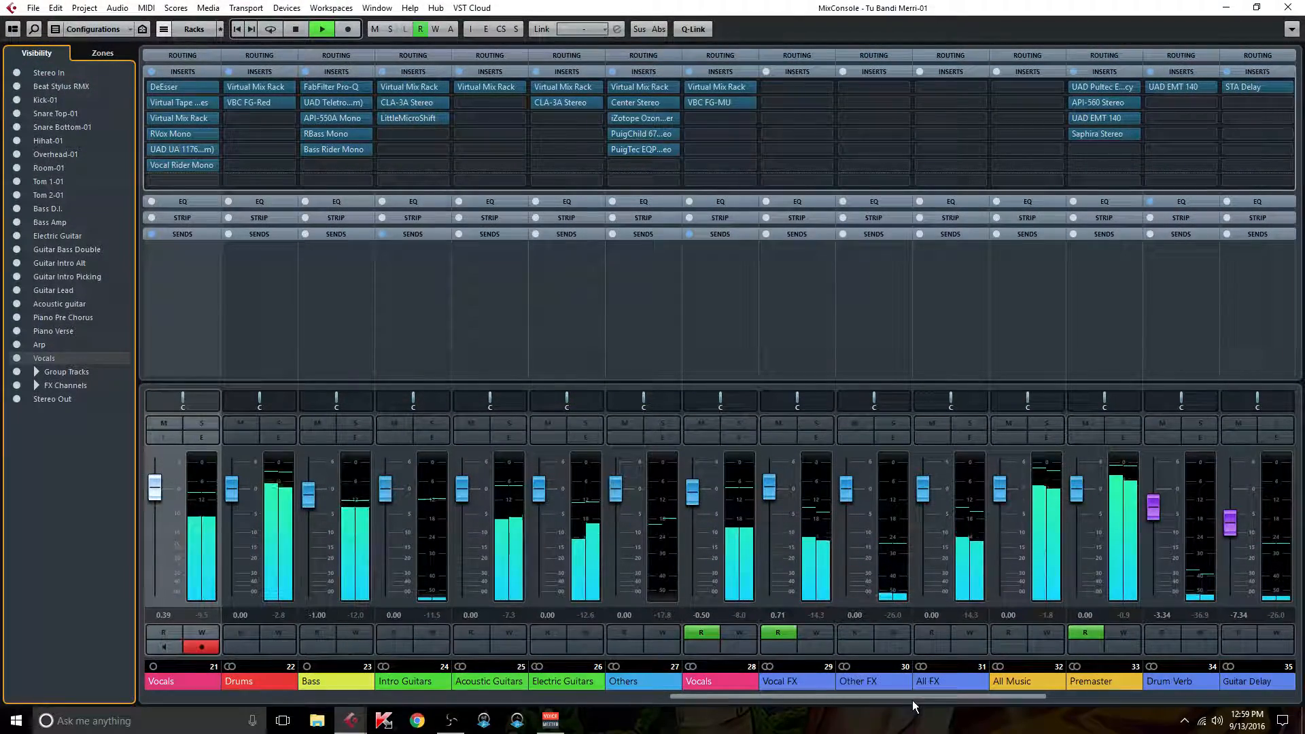
{"action": "left_click_drag", "start_coordinate": [915, 697], "coordinate": [1186, 715]}
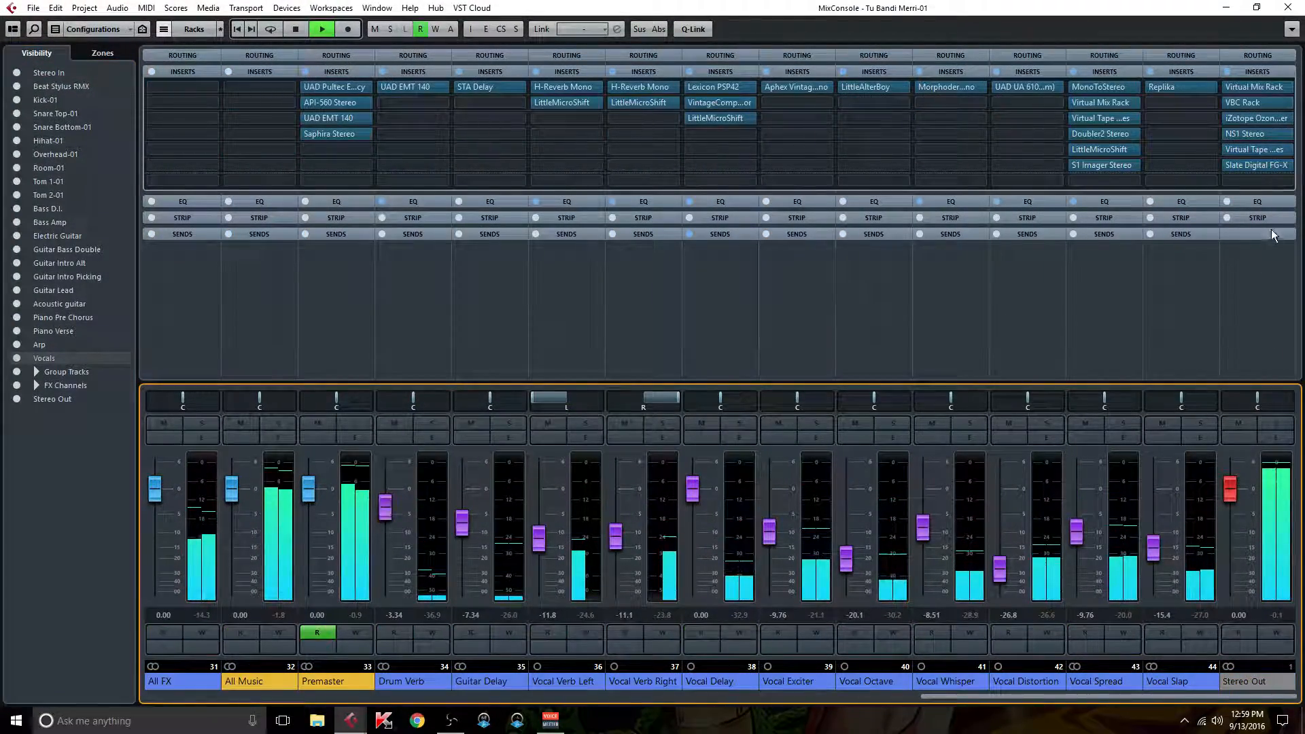
{"action": "left_click", "coordinate": [1252, 166]}
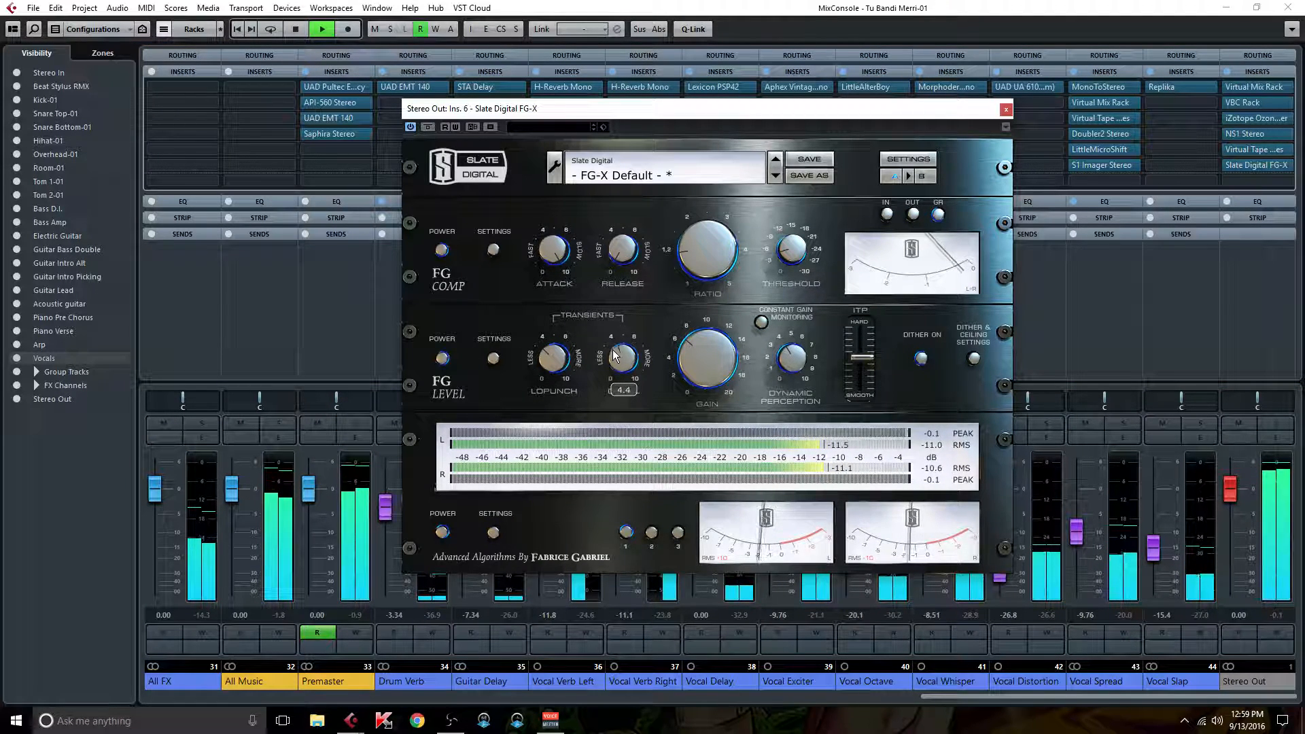
{"action": "left_click", "coordinate": [1006, 110]}
{"action": "left_click", "coordinate": [1287, 8]}
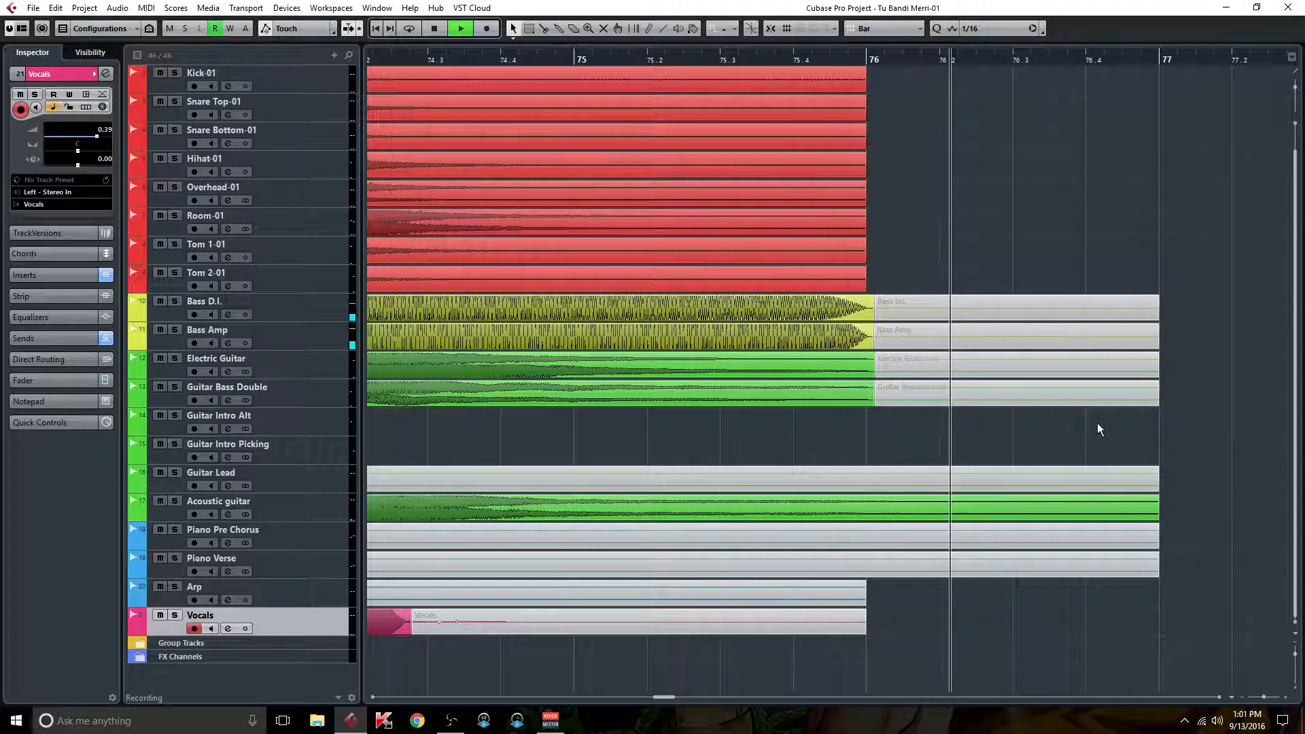
{"action": "key", "text": "space"}
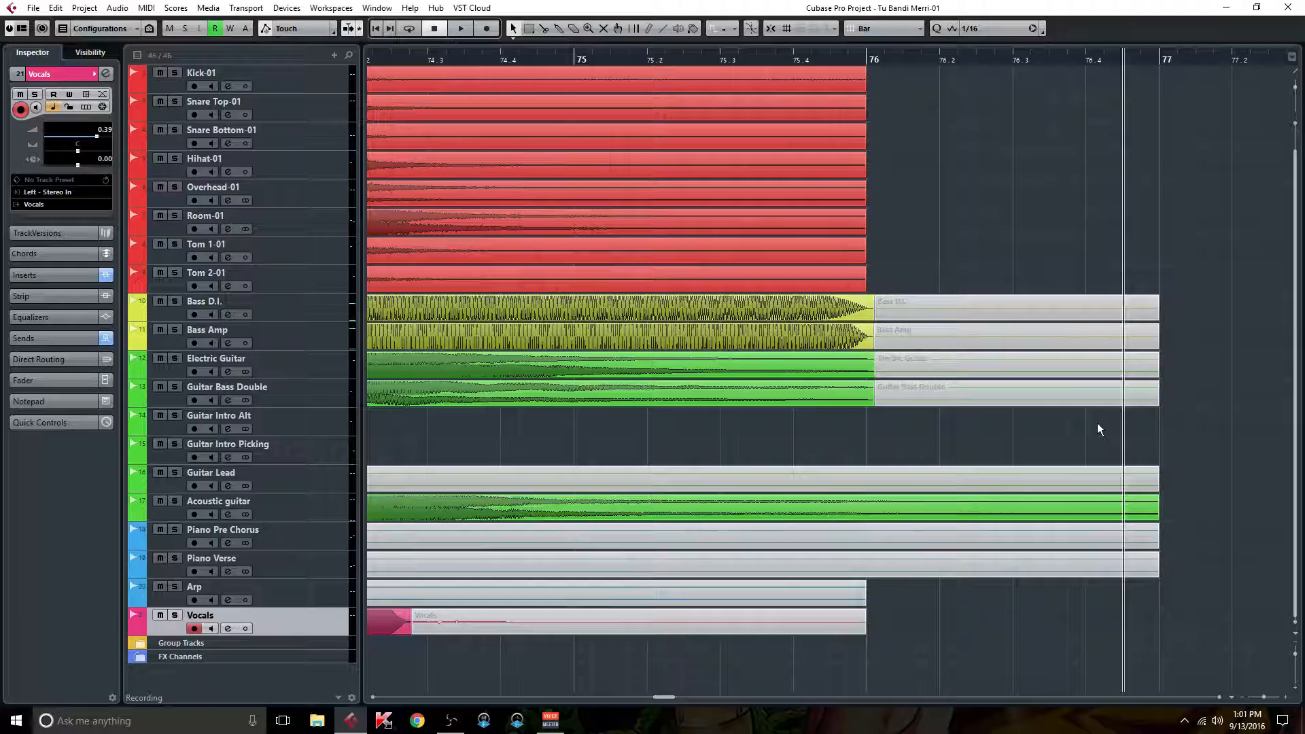
Examine the arrangement from bar 1 through the beat entry at bar 14 to the drum entry at bar 22.
{"action": "left_click_drag", "start_coordinate": [665, 694], "coordinate": [381, 691]}
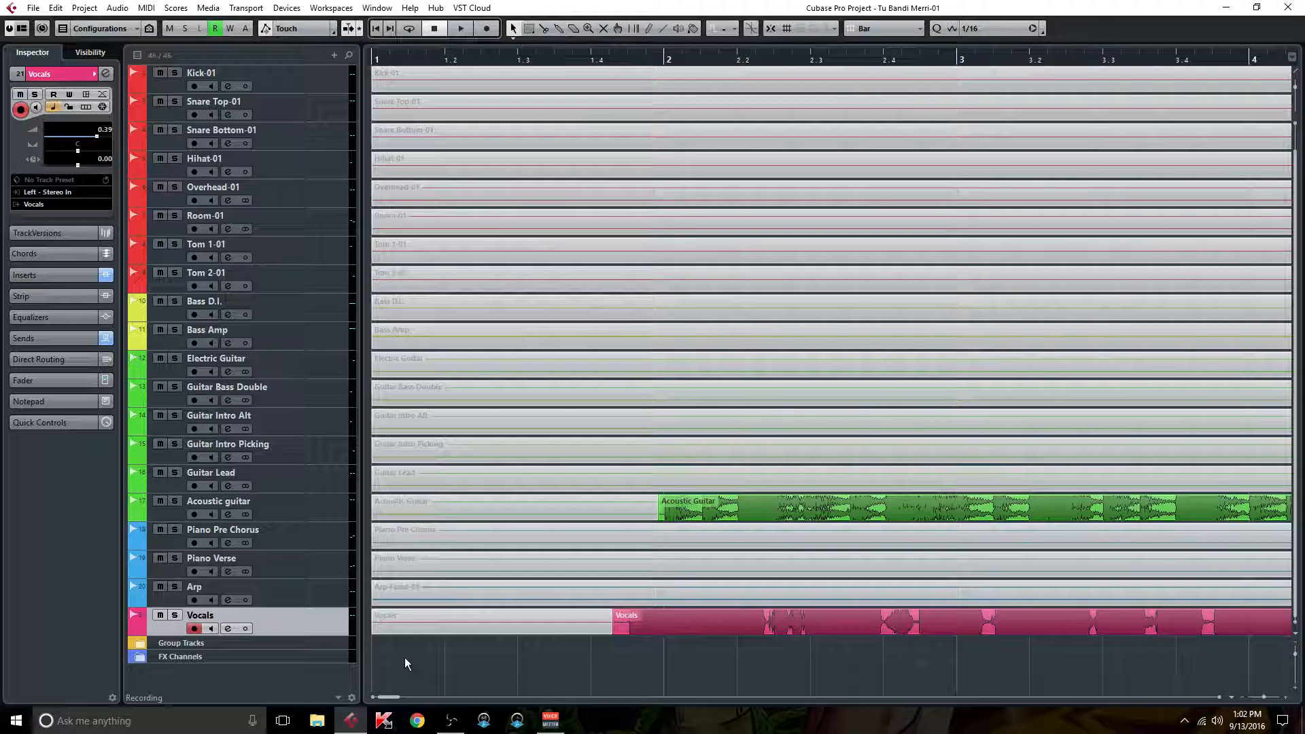
{"action": "scroll", "coordinate": [409, 656], "scroll_direction": "up", "scroll_amount": 1}
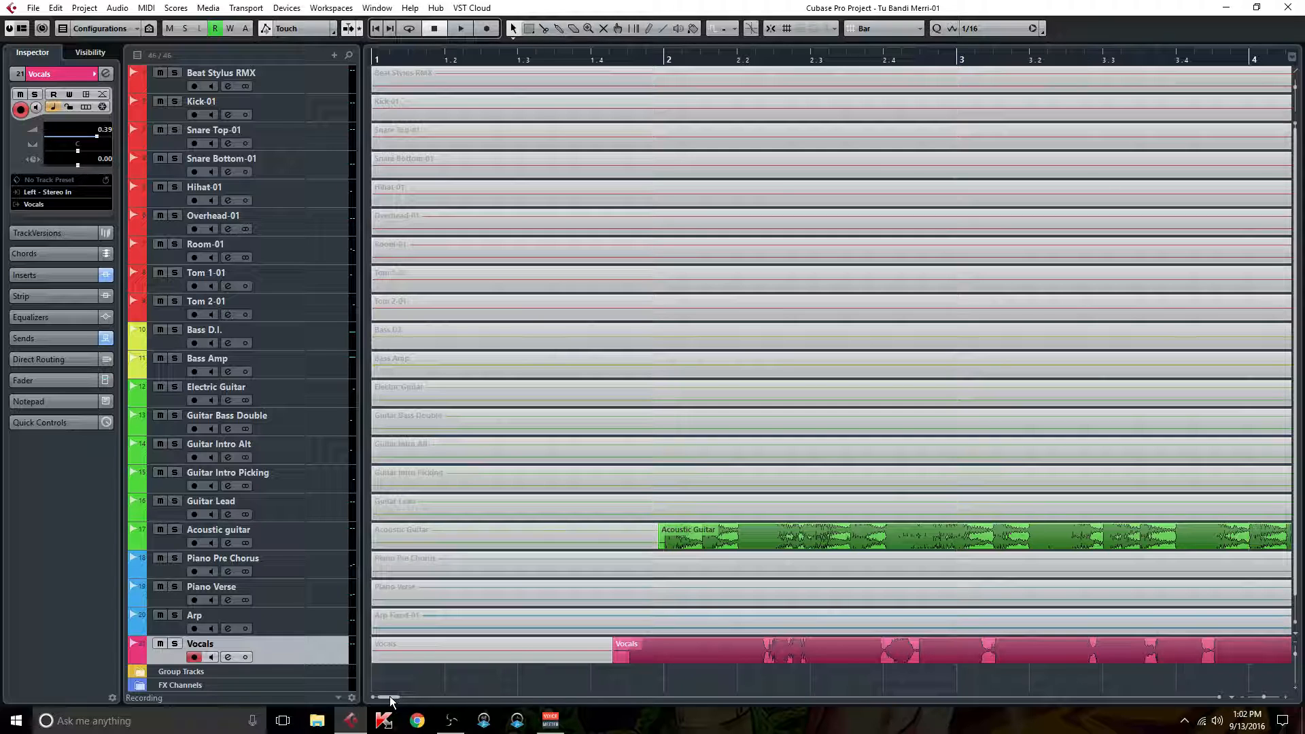
{"action": "left_click_drag", "start_coordinate": [389, 696], "coordinate": [434, 696]}
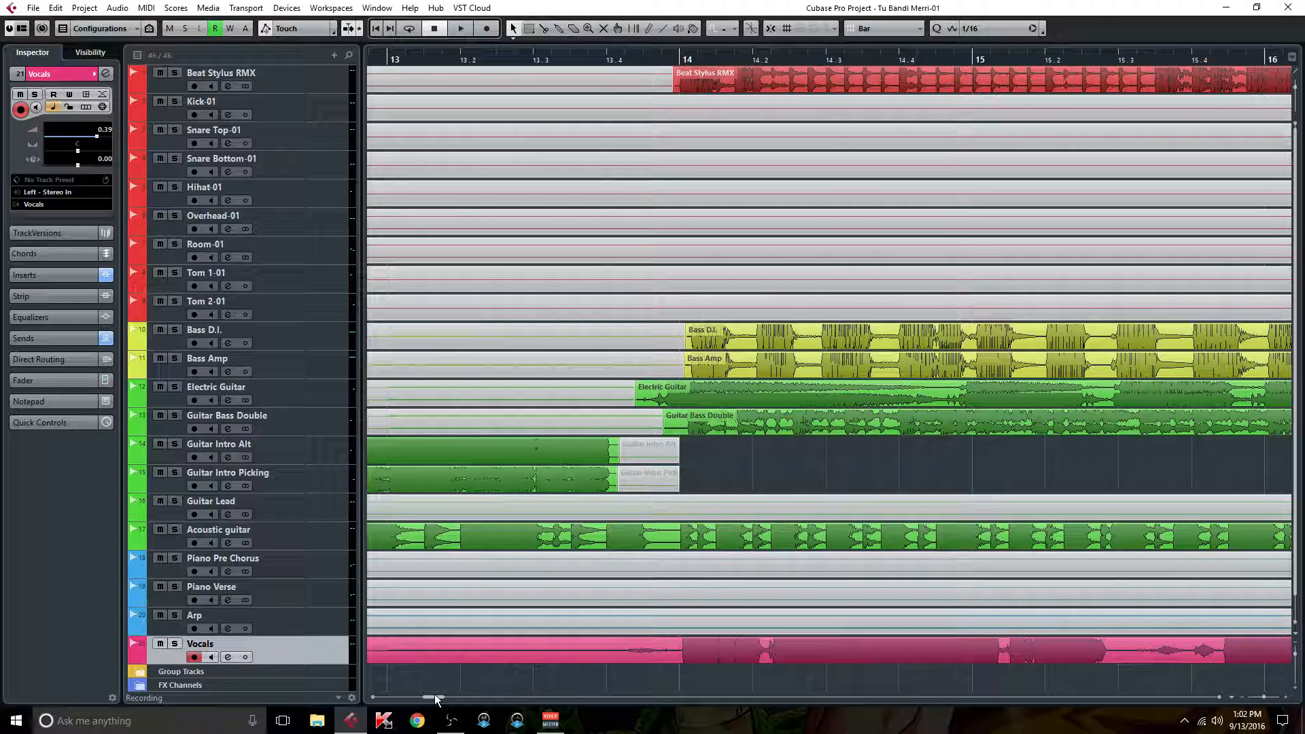
{"action": "left_click_drag", "start_coordinate": [434, 694], "coordinate": [463, 687]}
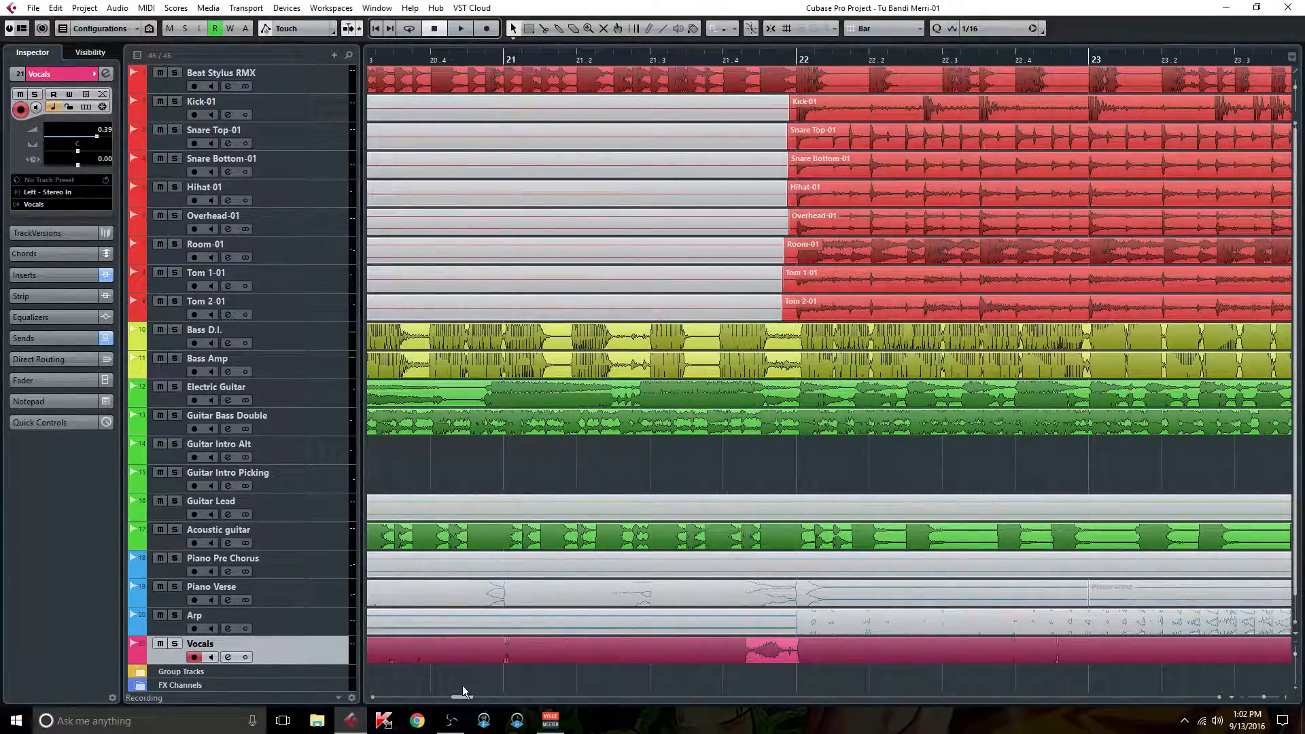
{"action": "left_click_drag", "start_coordinate": [460, 696], "coordinate": [383, 700]}
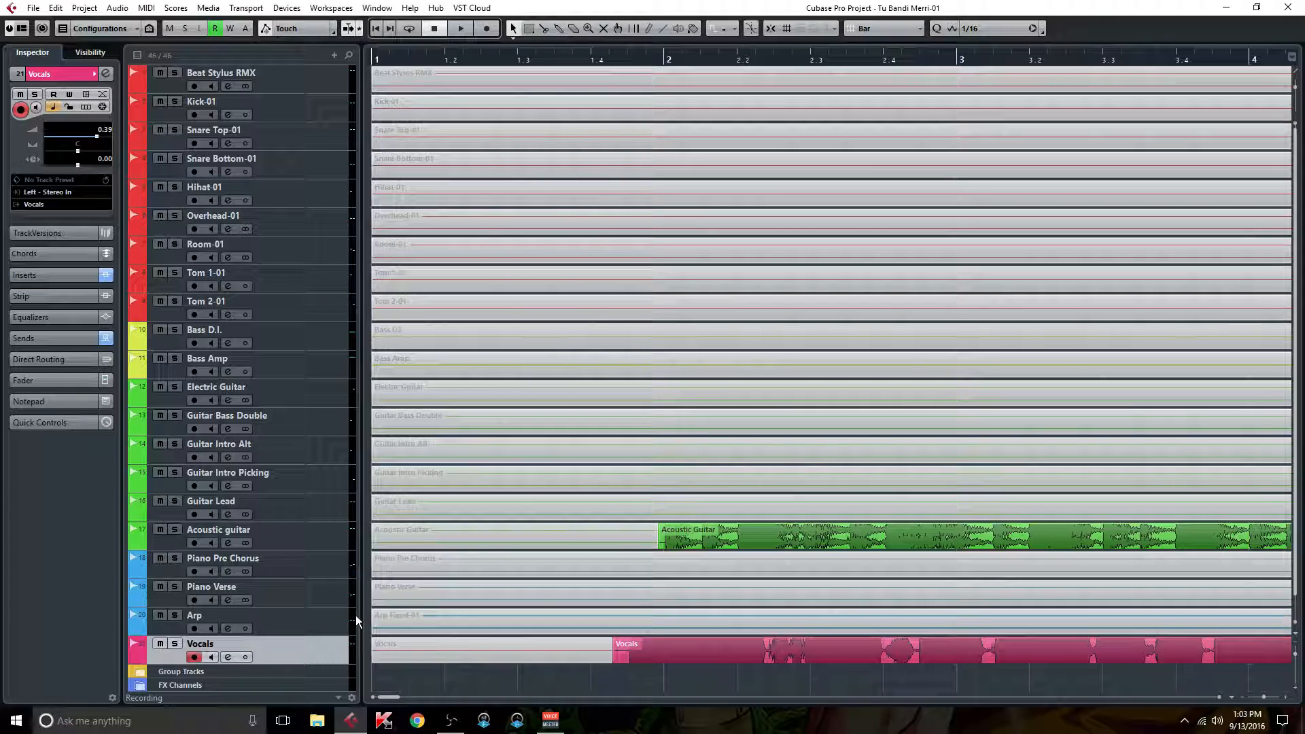
Reopen FG-X on the Stereo Out to review its final settings, and return to the project window.
{"action": "key", "text": "F3"}
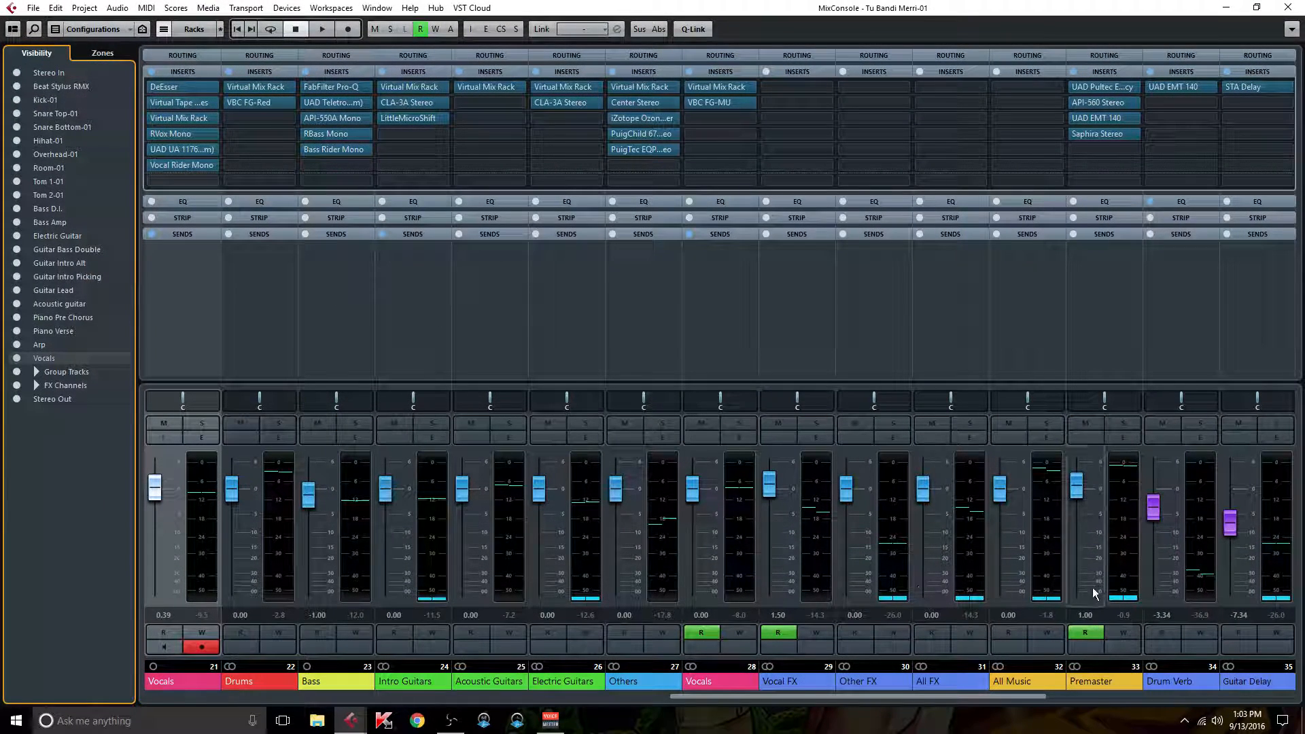
{"action": "left_click", "coordinate": [697, 694]}
{"action": "left_click_drag", "start_coordinate": [702, 695], "coordinate": [975, 724]}
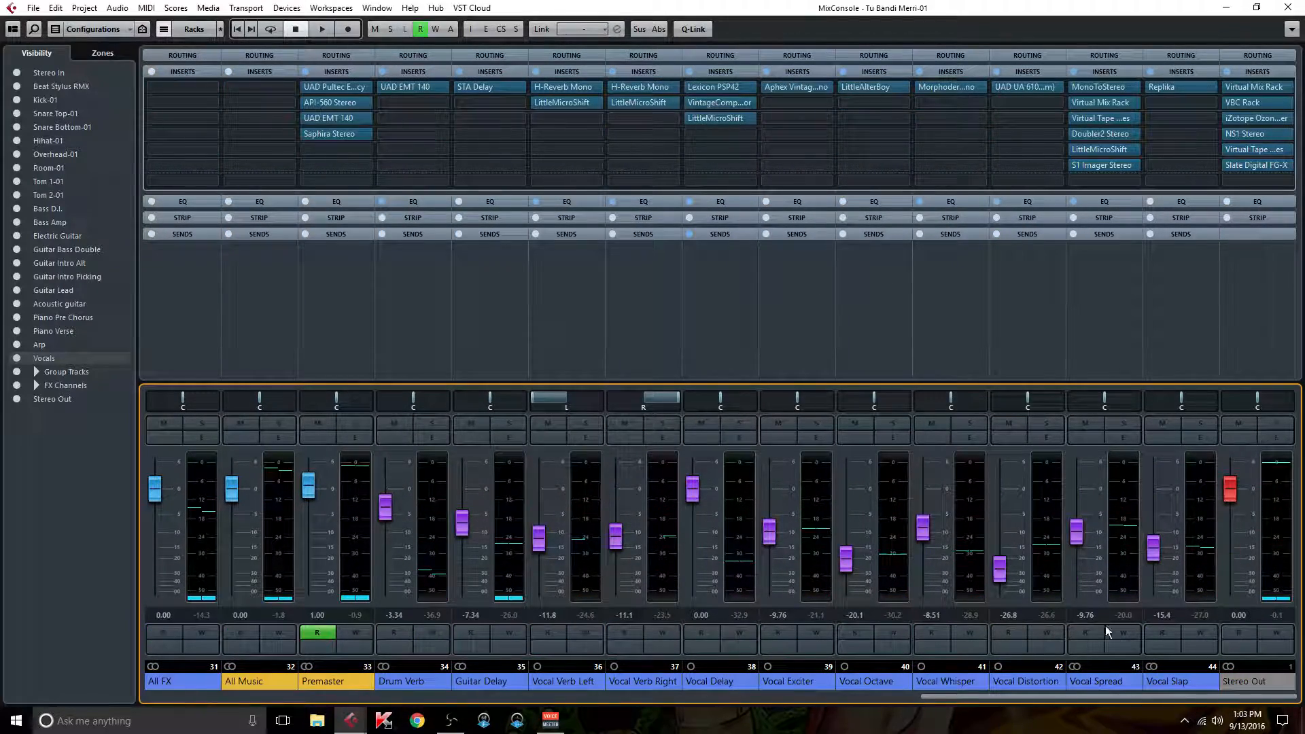
{"action": "left_click", "coordinate": [1261, 171]}
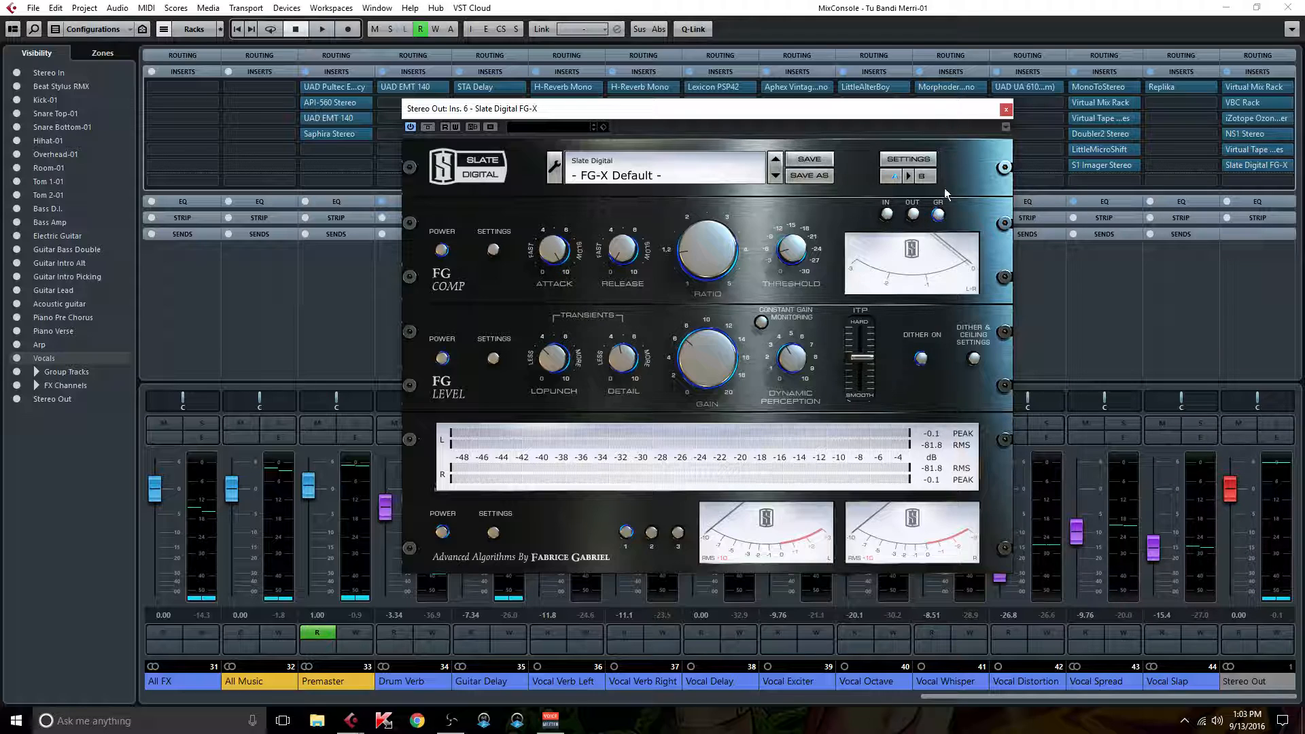
{"action": "left_click", "coordinate": [1006, 110]}
{"action": "left_click", "coordinate": [1261, 68]}
{"action": "left_click", "coordinate": [1288, 7]}
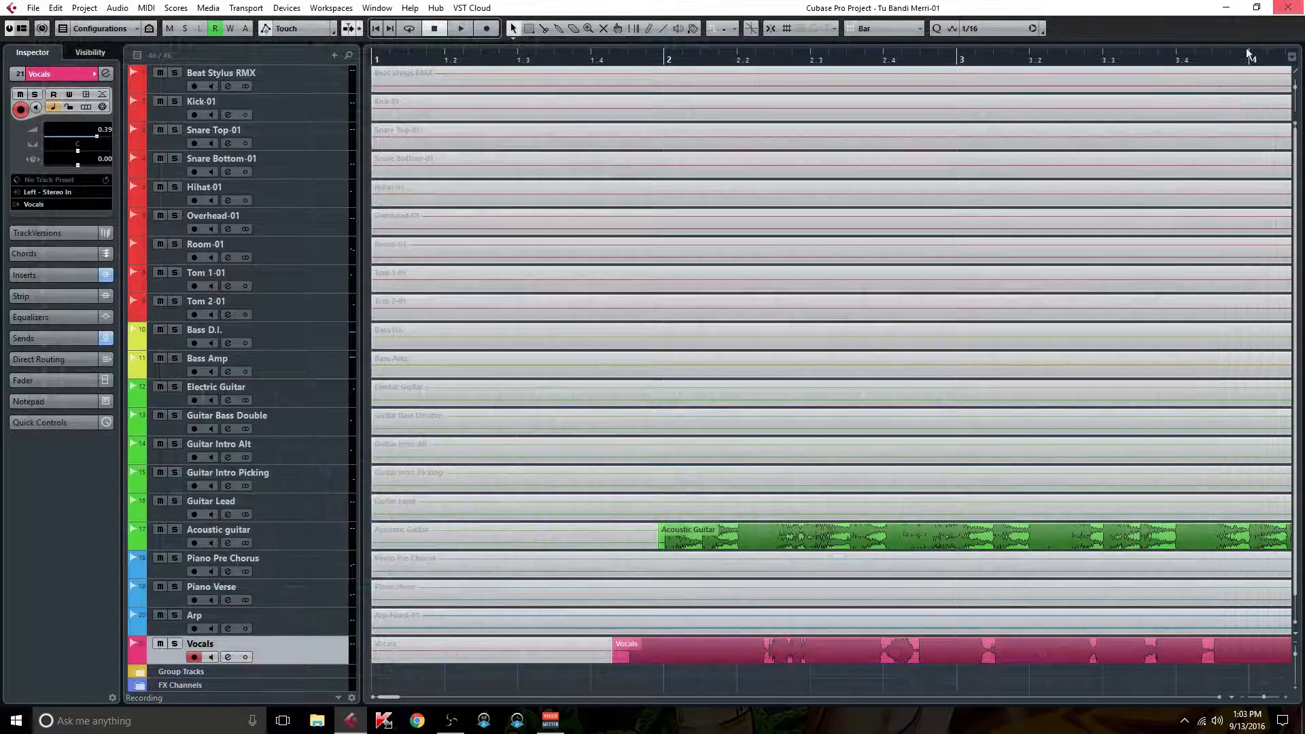